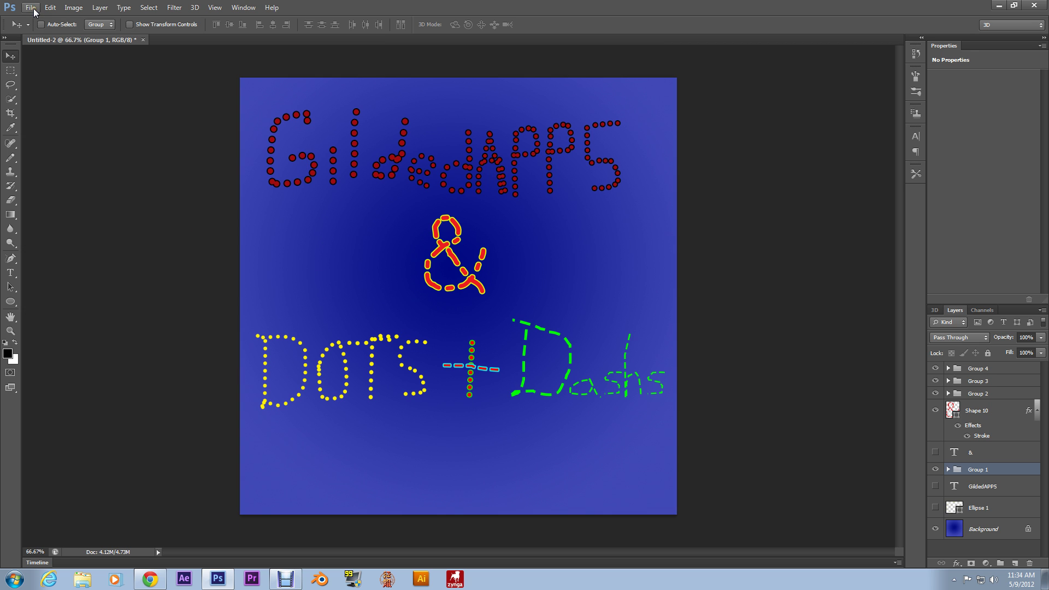
- Create a new 1200 by 1200 pixel document
{"action": "left_click", "coordinate": [34, 12]}
{"action": "left_click", "coordinate": [37, 20]}
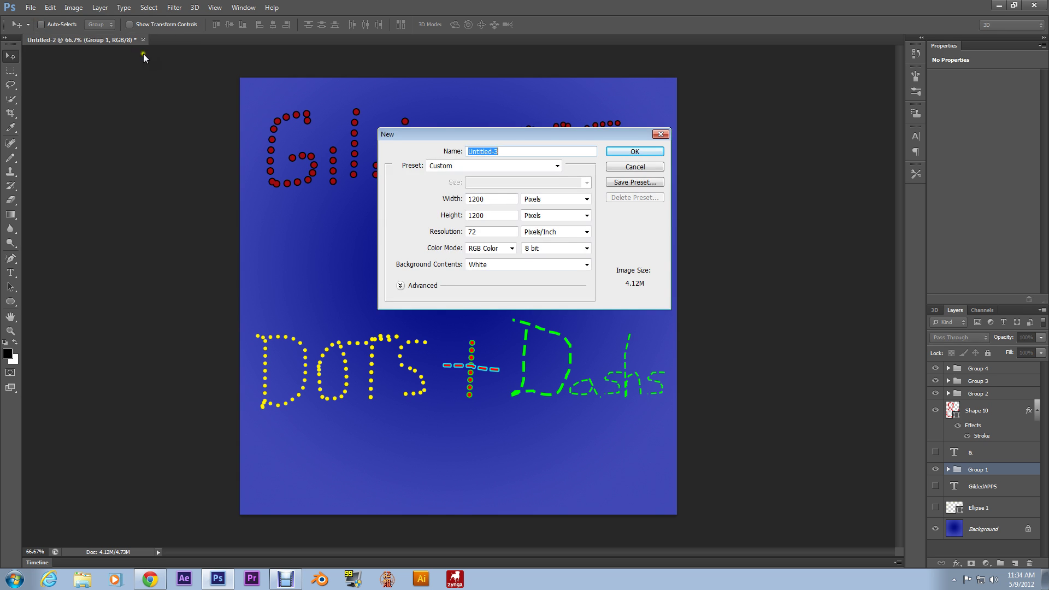
{"action": "left_click", "coordinate": [644, 153]}
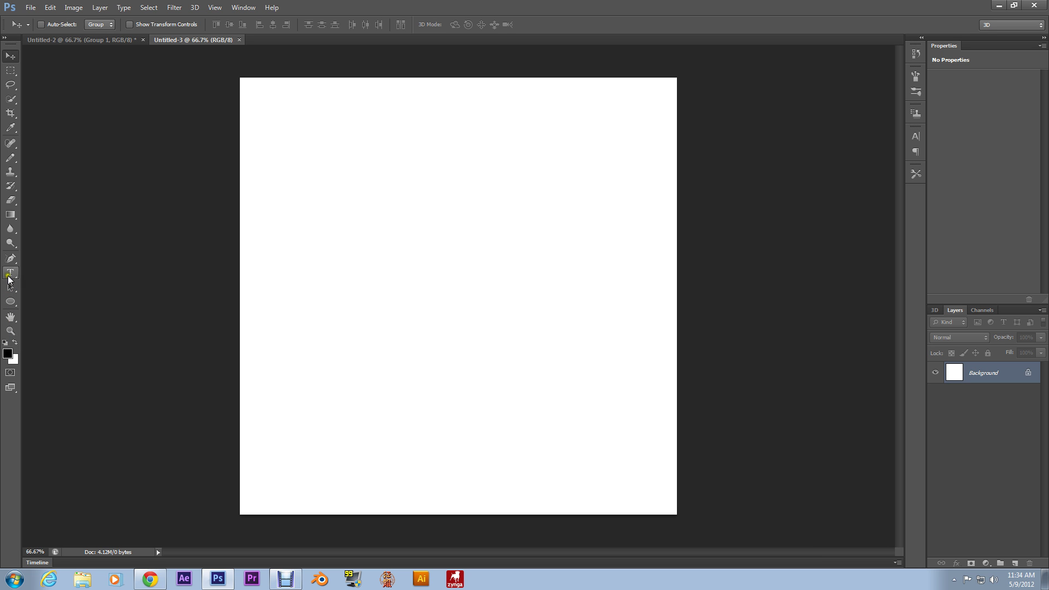
- Fill the background with a radial blue gradient, dark at the center
{"action": "left_click", "coordinate": [11, 217]}
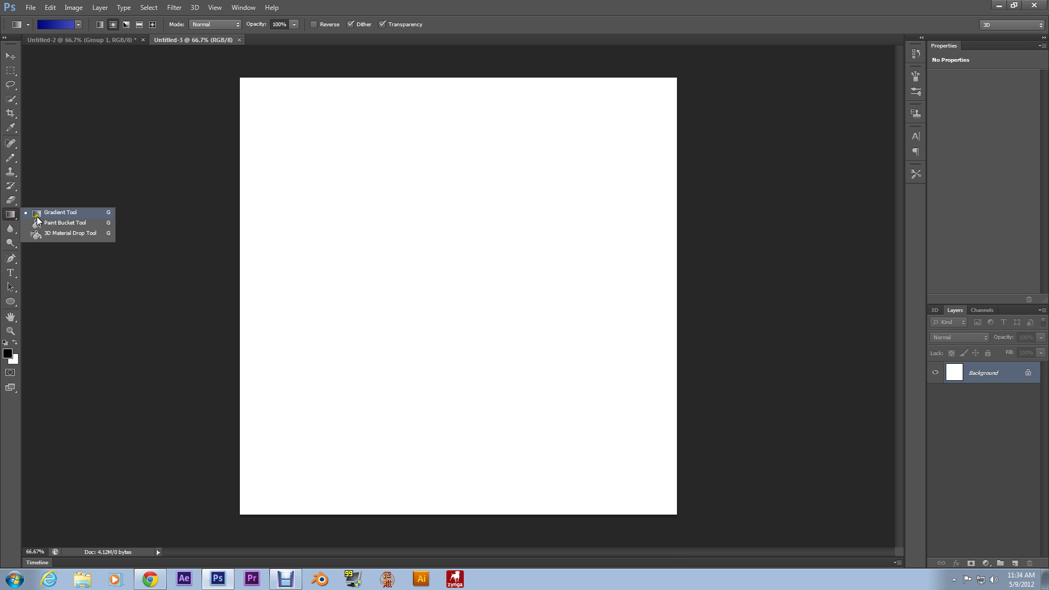
{"action": "left_click", "coordinate": [37, 217]}
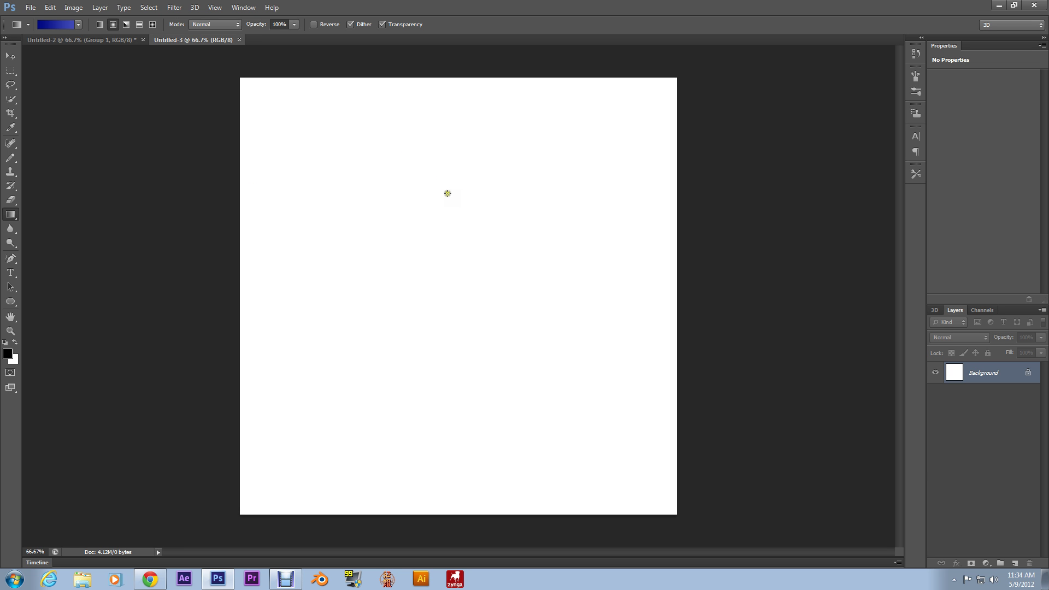
{"action": "left_click_drag", "start_coordinate": [442, 225], "coordinate": [463, 514]}
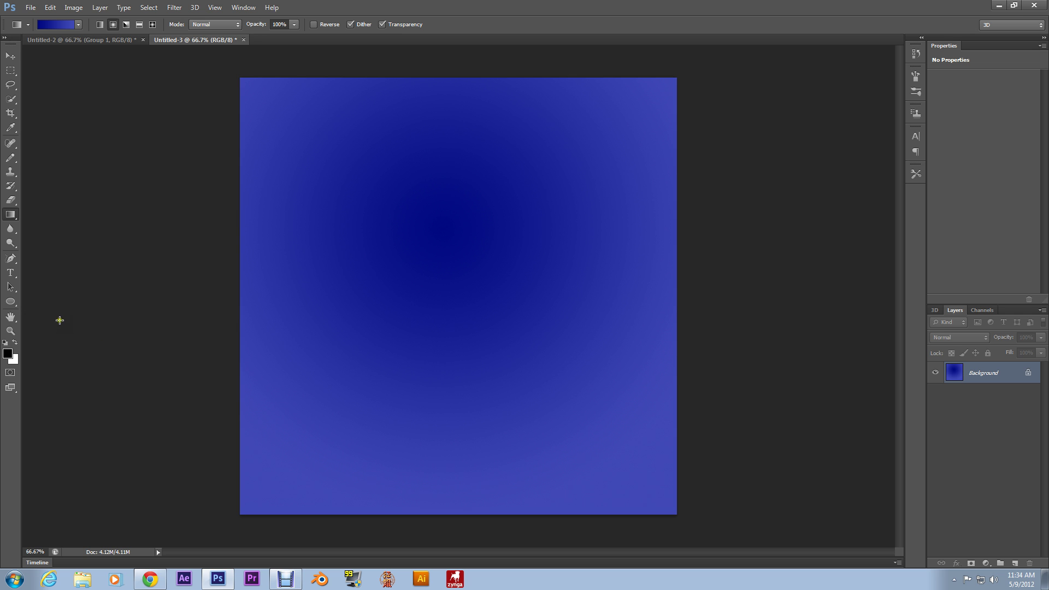
{"action": "left_click", "coordinate": [12, 259]}
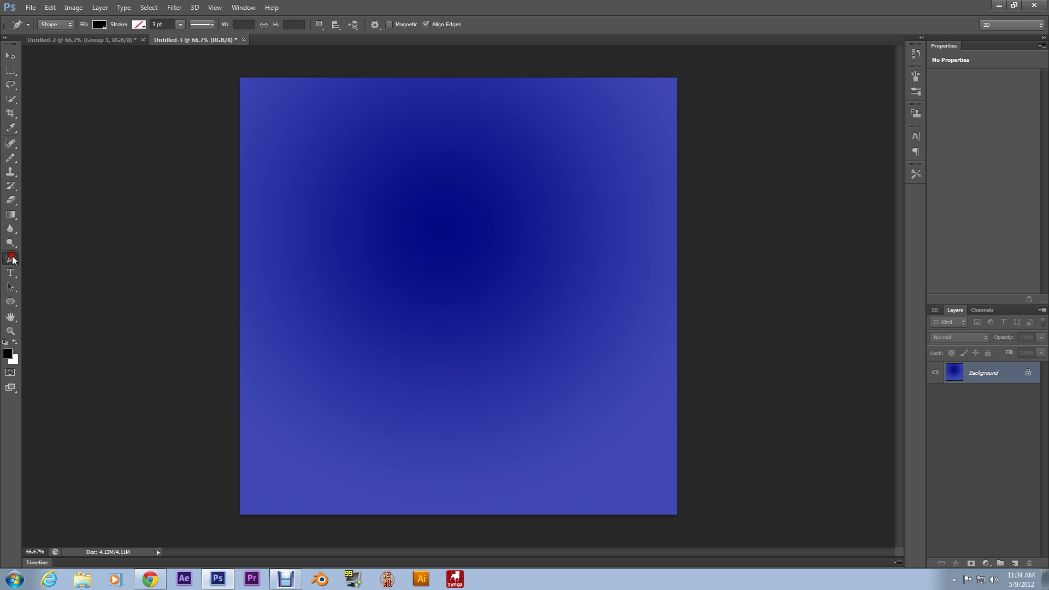
- Draw a roughly 792 by 516 pixel ellipse shape across the upper middle
{"action": "left_click", "coordinate": [12, 301]}
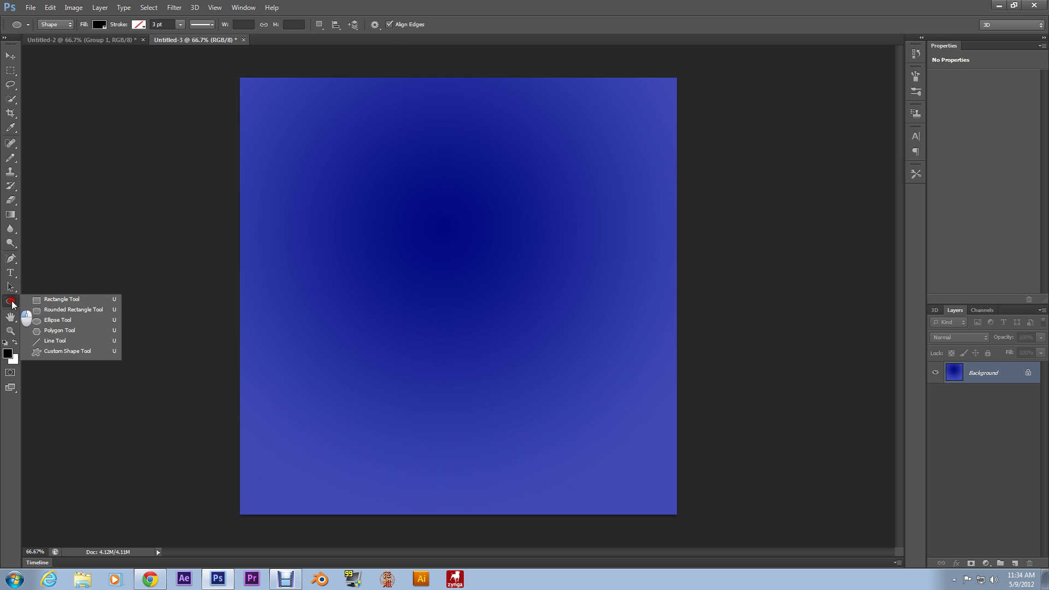
{"action": "left_click", "coordinate": [53, 322]}
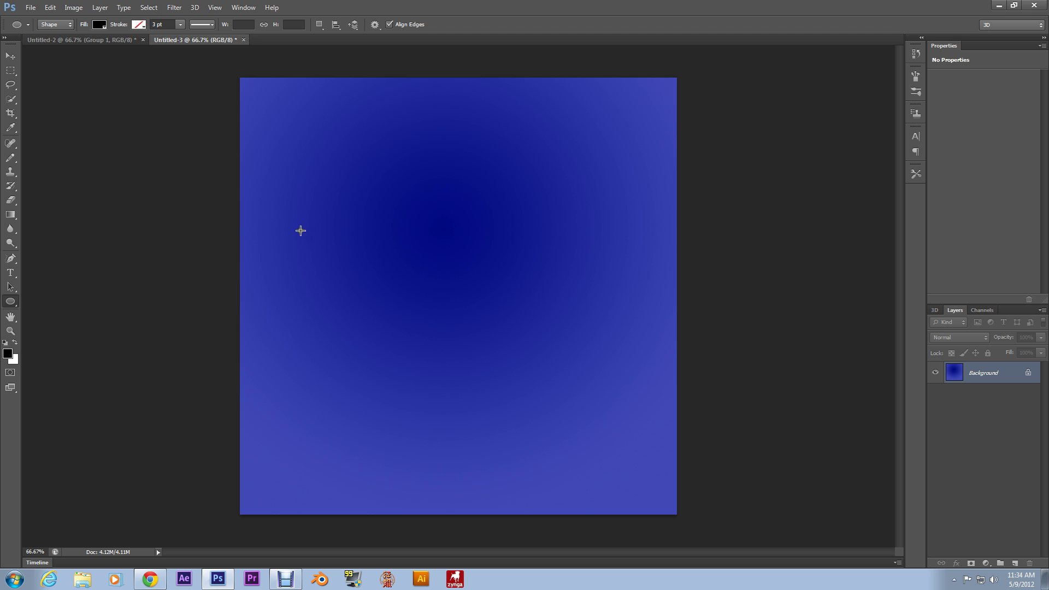
{"action": "left_click_drag", "start_coordinate": [304, 178], "coordinate": [593, 364]}
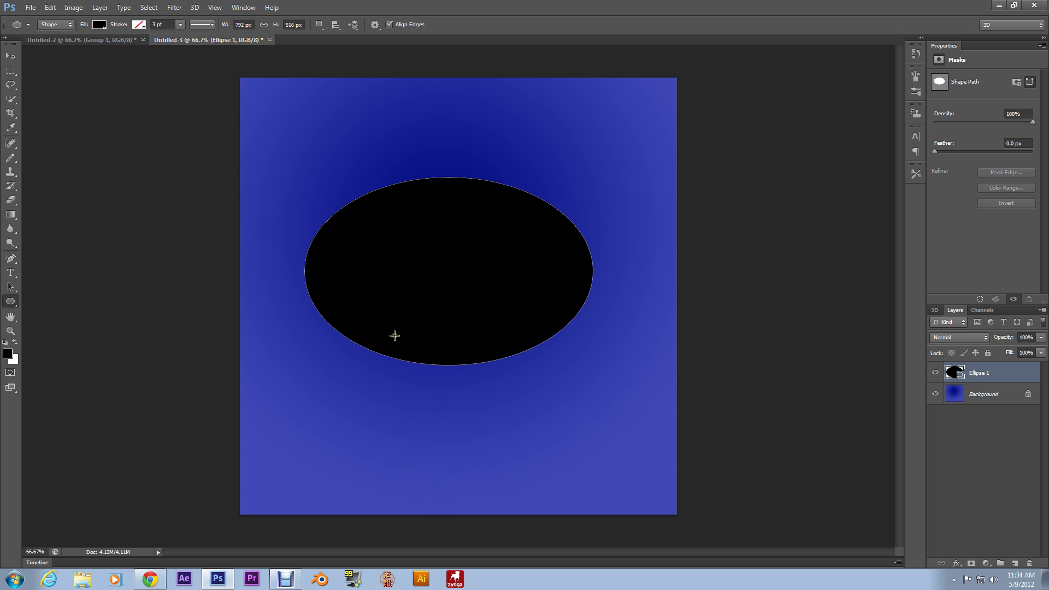
{"action": "left_click", "coordinate": [68, 25]}
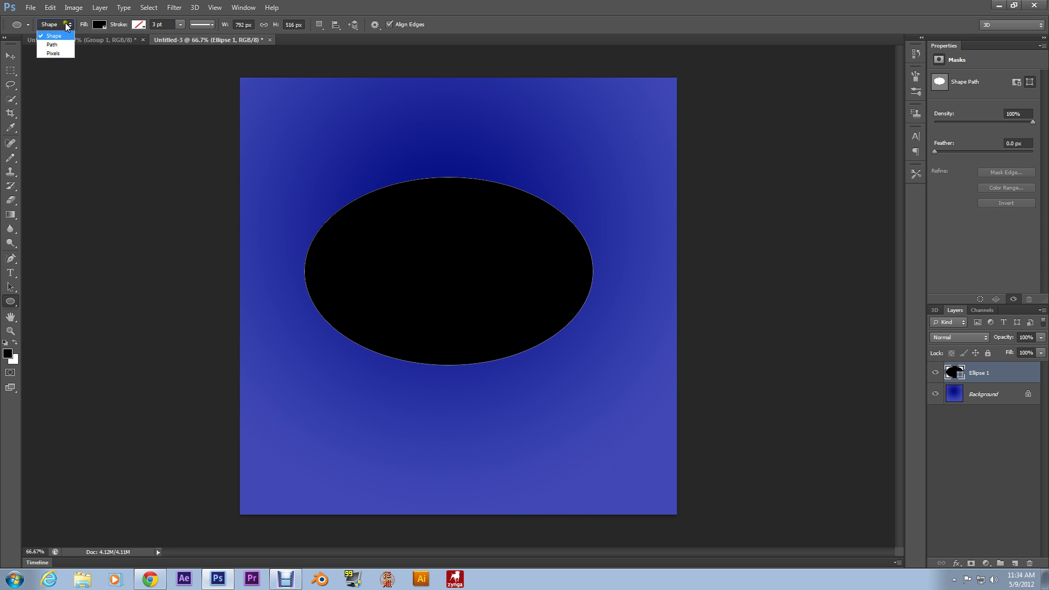
- Set the ellipse's fill to No Color
{"action": "left_click", "coordinate": [60, 34]}
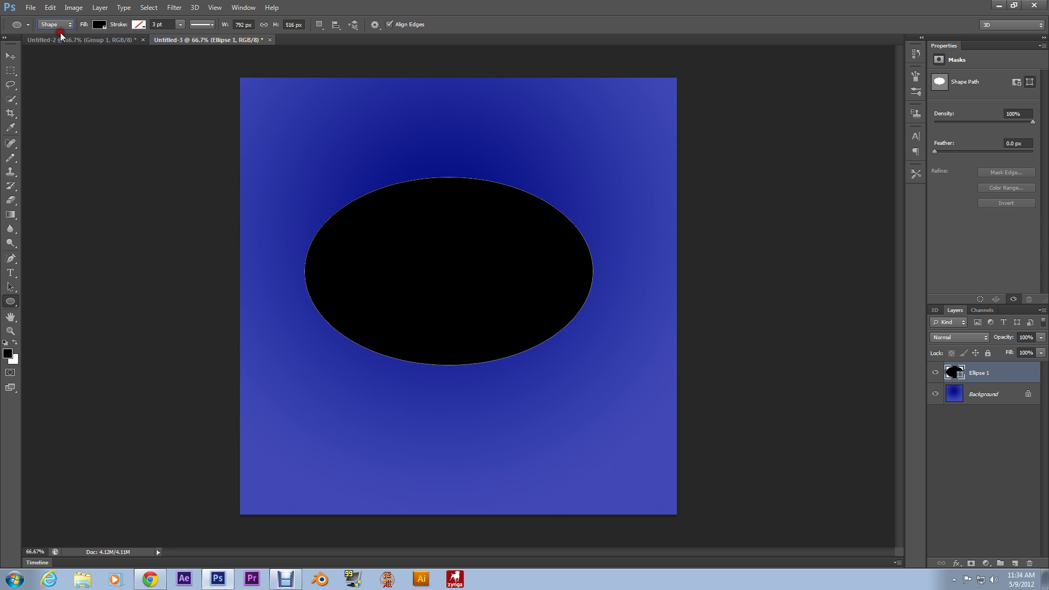
{"action": "left_click", "coordinate": [97, 25]}
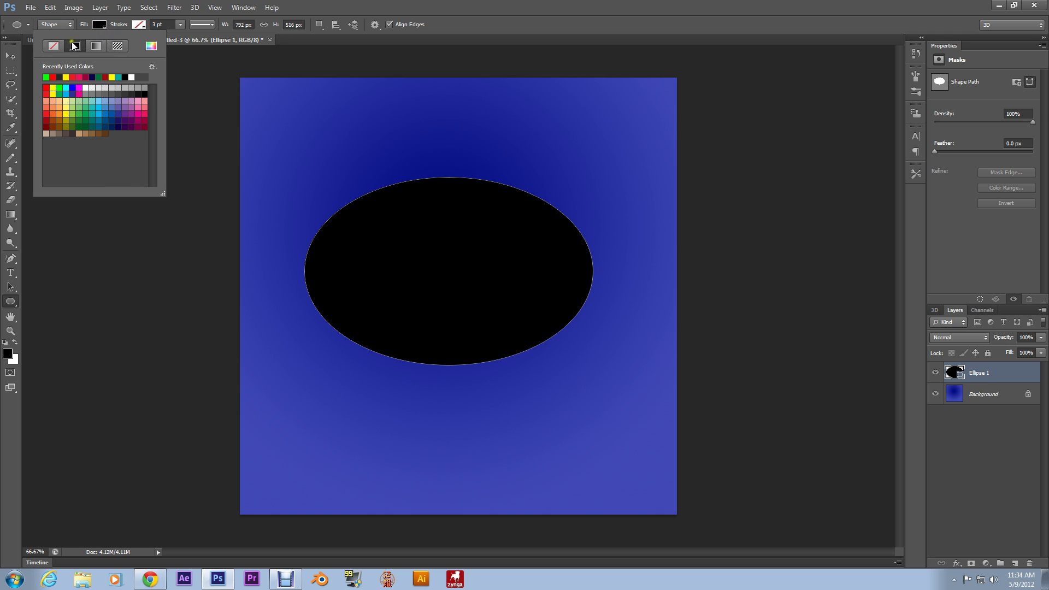
{"action": "left_click", "coordinate": [53, 46]}
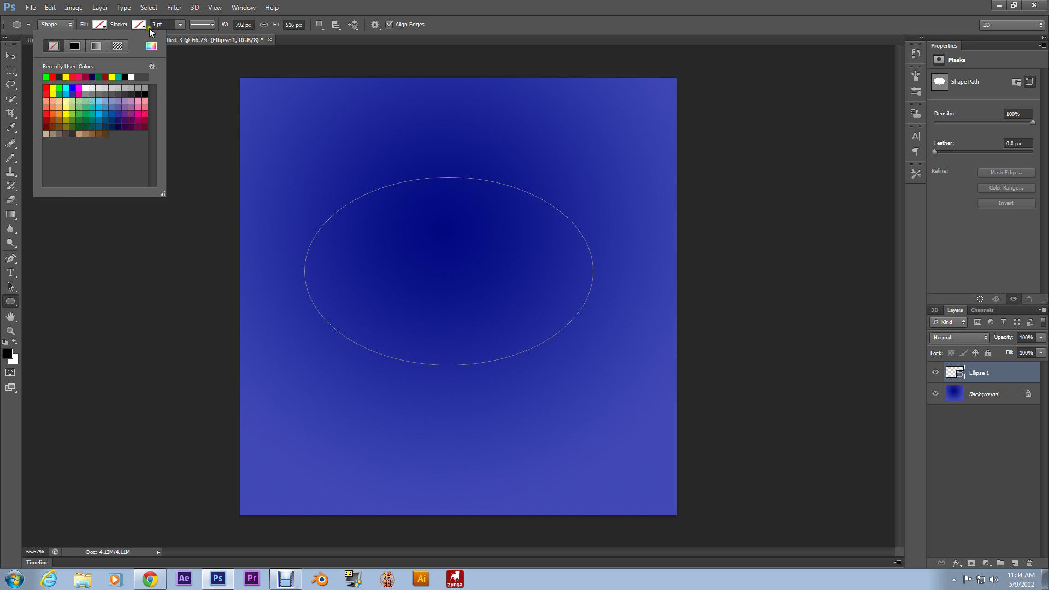
- Try several stroke swatches, settling on bright yellow for the ellipse outline
{"action": "left_click", "coordinate": [139, 25]}
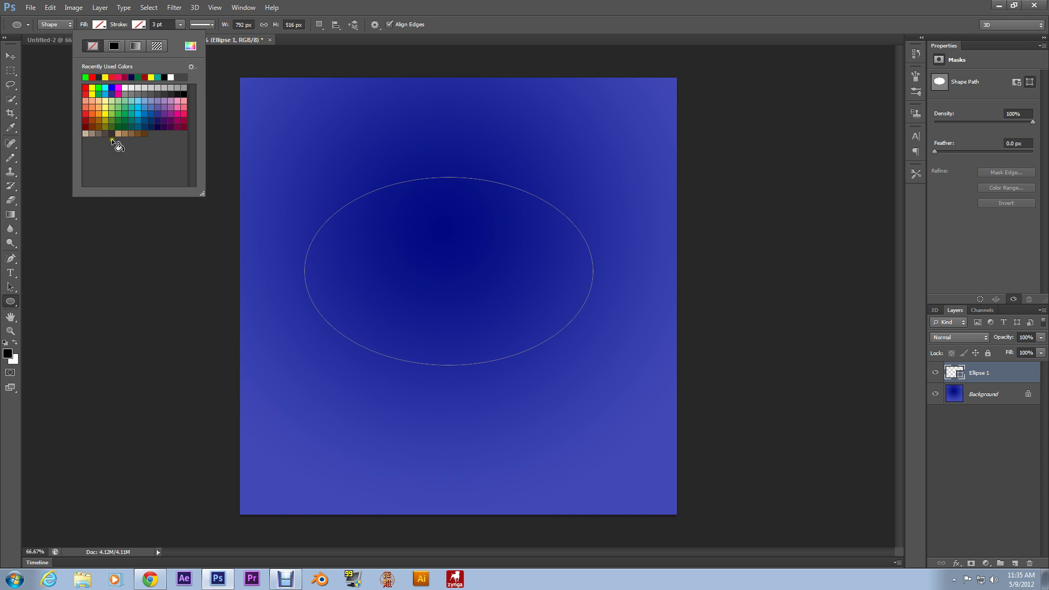
{"action": "left_click", "coordinate": [158, 108]}
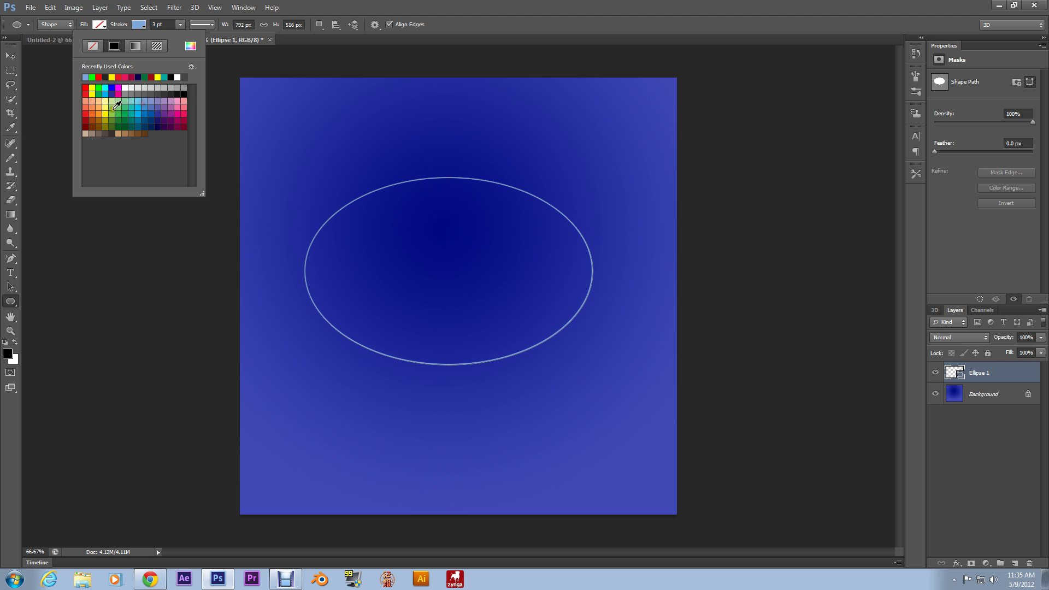
{"action": "left_click", "coordinate": [107, 106]}
{"action": "left_click", "coordinate": [104, 88]}
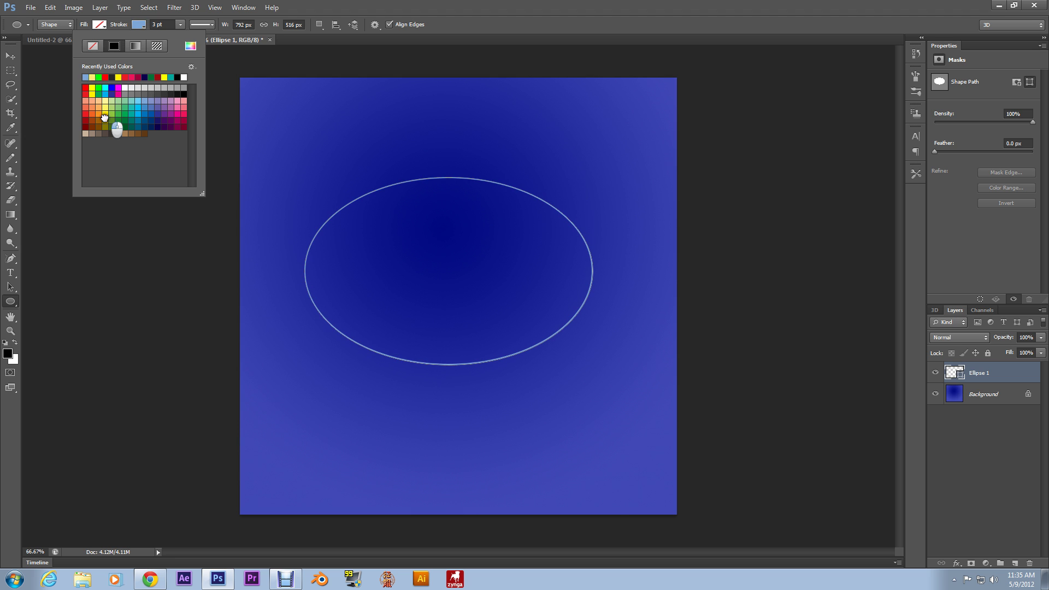
{"action": "left_click", "coordinate": [147, 122]}
{"action": "left_click", "coordinate": [139, 109]}
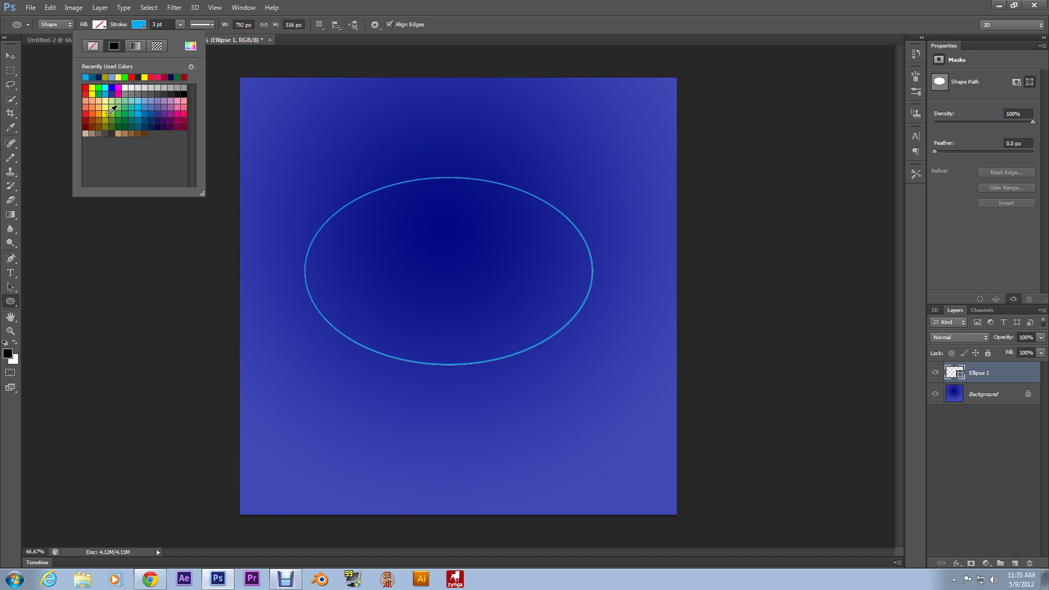
{"action": "left_click", "coordinate": [99, 101]}
{"action": "left_click", "coordinate": [91, 87]}
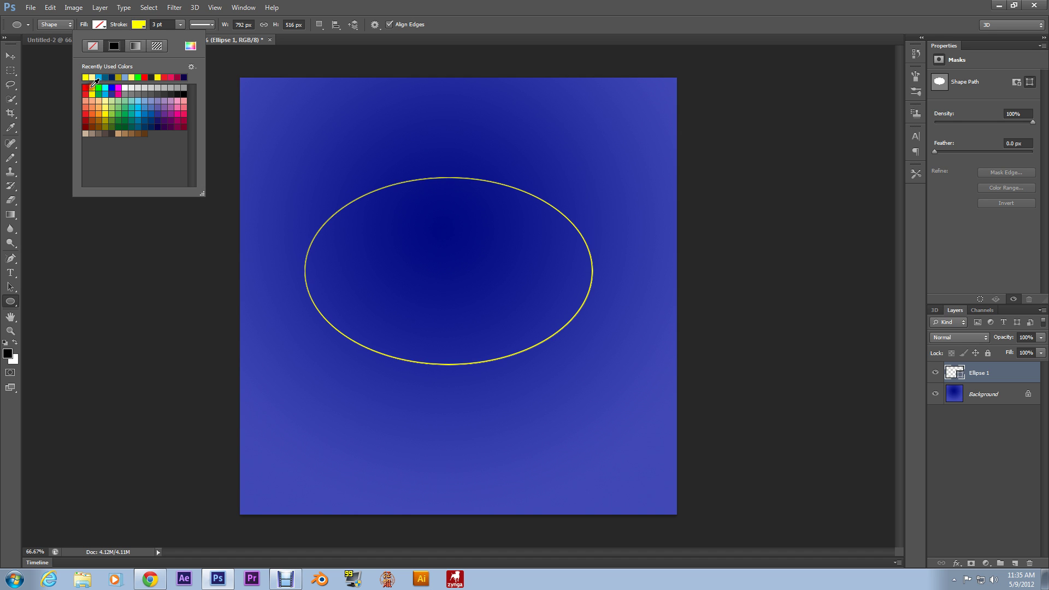
- Set the ellipse stroke width to 7.84 pt
{"action": "left_click", "coordinate": [178, 26]}
{"action": "left_click_drag", "start_coordinate": [183, 37], "coordinate": [185, 37]}
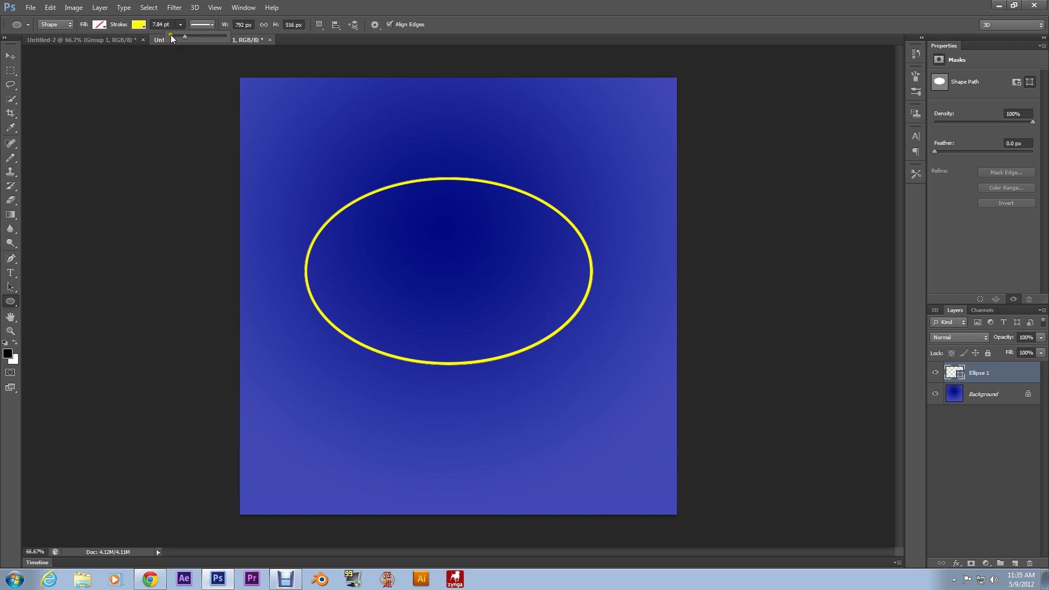
{"action": "left_click", "coordinate": [211, 26]}
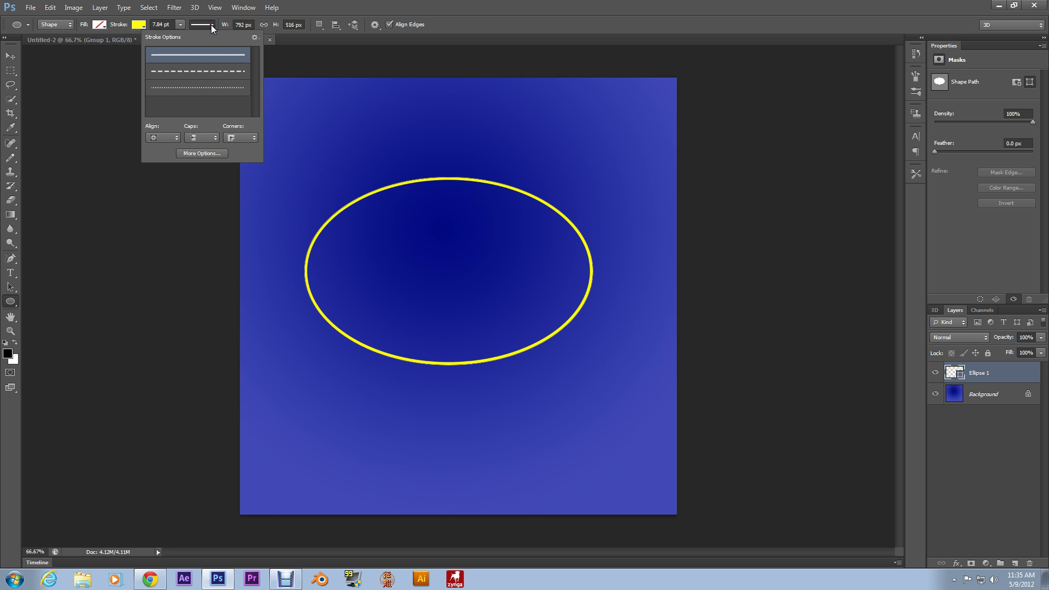
- Apply the dotted stroke preset and open the detailed Stroke dialog (dash 0, gap 2)
{"action": "left_click", "coordinate": [213, 71]}
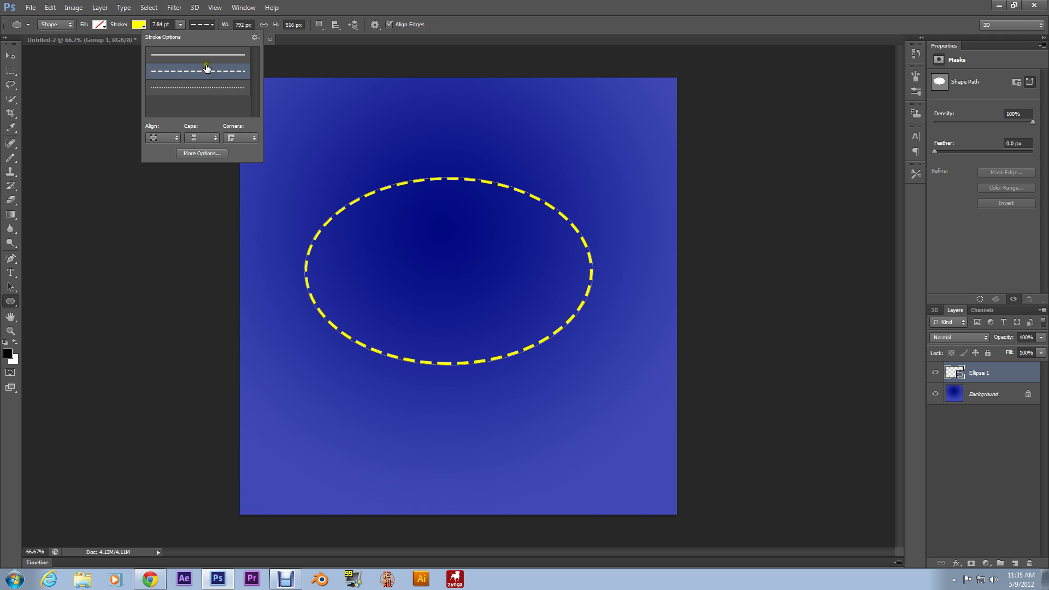
{"action": "left_click", "coordinate": [205, 87]}
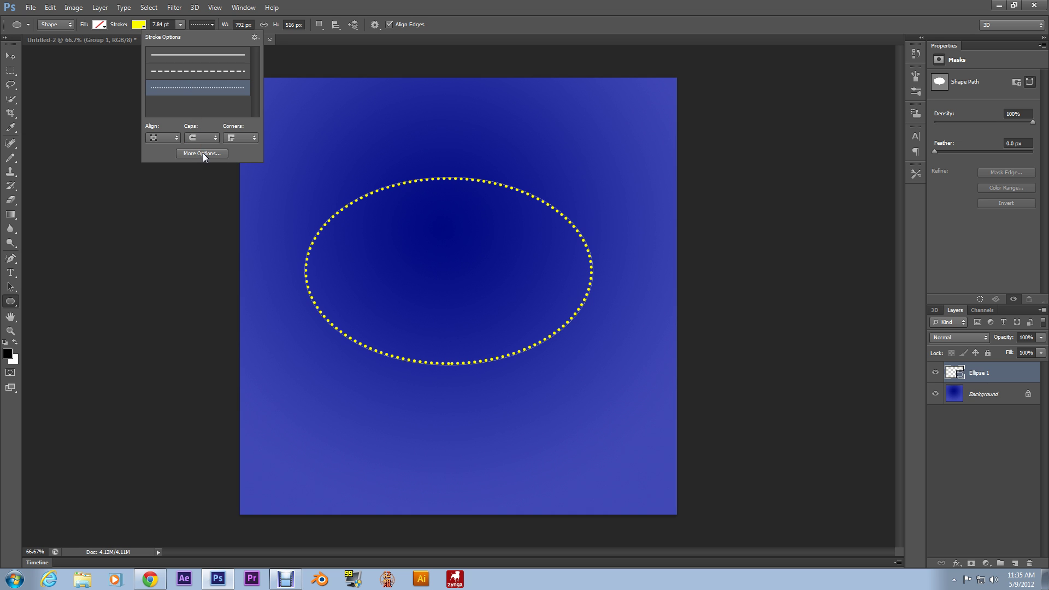
{"action": "left_click", "coordinate": [202, 153]}
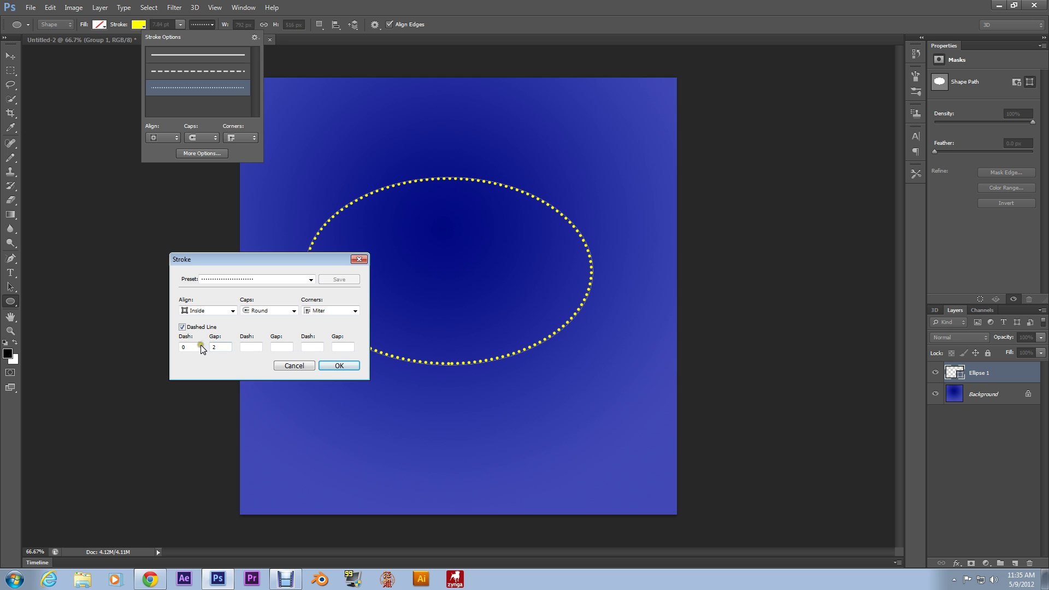
{"action": "left_click", "coordinate": [249, 349]}
{"action": "type", "text": "3"}
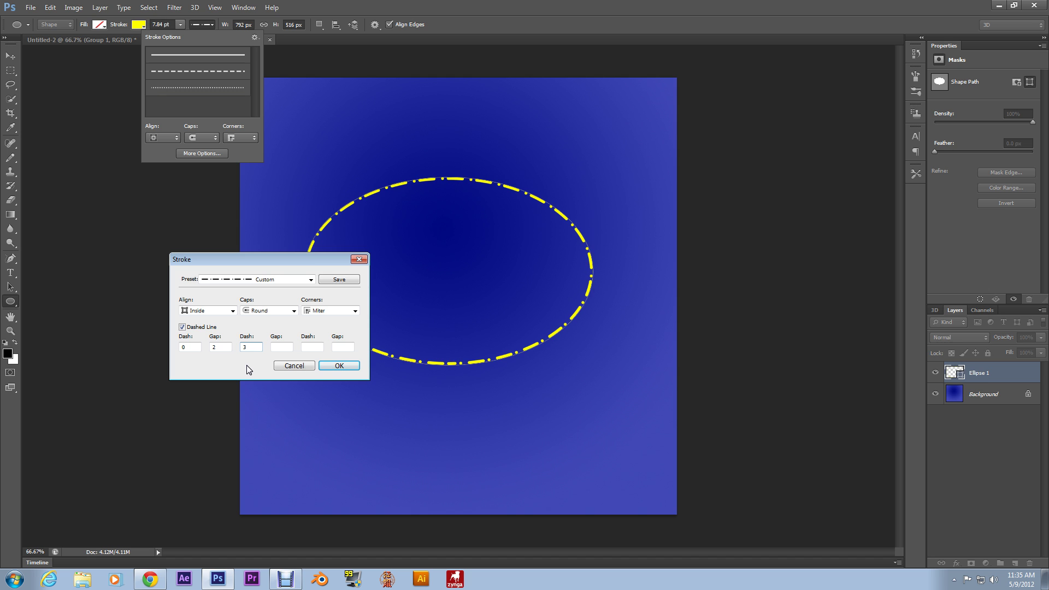
- Try the cap settings and set the stroke alignment to center in the Stroke dialog
{"action": "left_click", "coordinate": [254, 312]}
{"action": "left_click", "coordinate": [252, 314]}
{"action": "left_click", "coordinate": [226, 309]}
{"action": "left_click", "coordinate": [232, 311]}
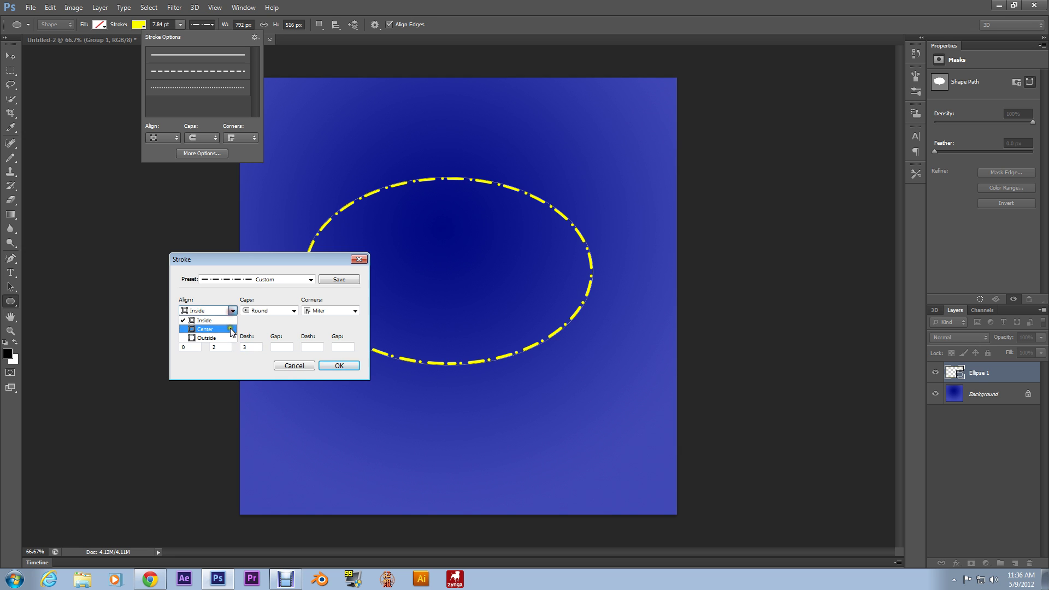
{"action": "left_click", "coordinate": [231, 329]}
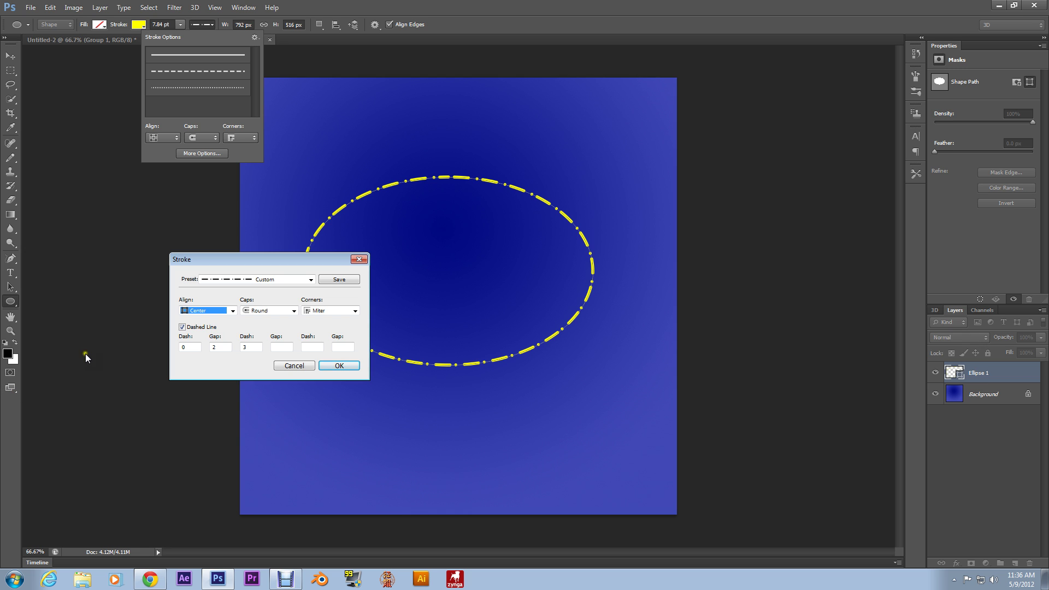
- Edit the gap and dash lengths, then cancel to keep the dotted preset
{"action": "left_click", "coordinate": [280, 347]}
{"action": "left_click", "coordinate": [287, 347]}
{"action": "type", "text": "3"}
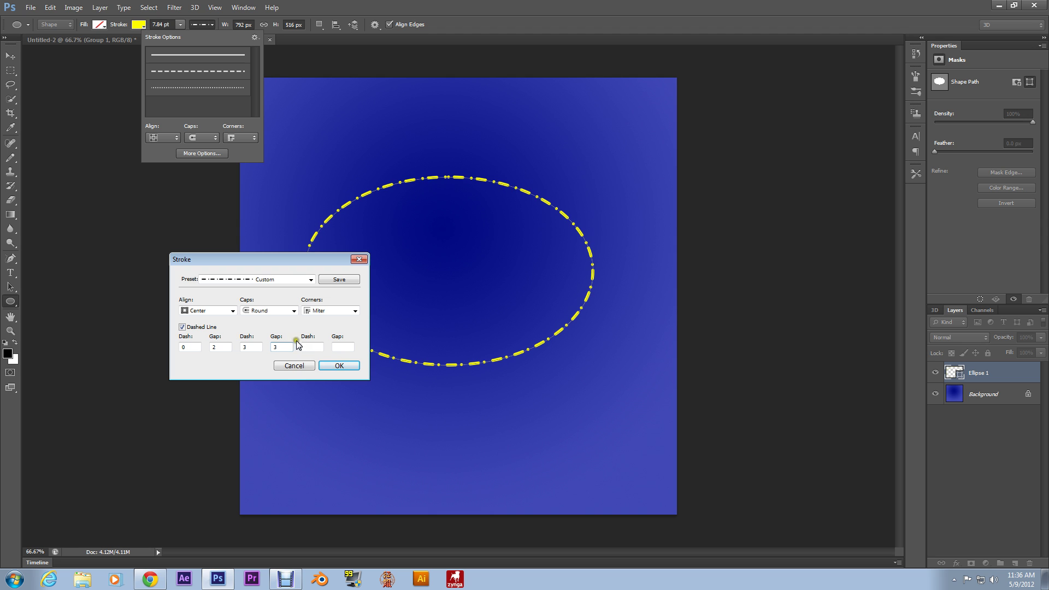
{"action": "left_click", "coordinate": [307, 345]}
{"action": "type", "text": "2"}
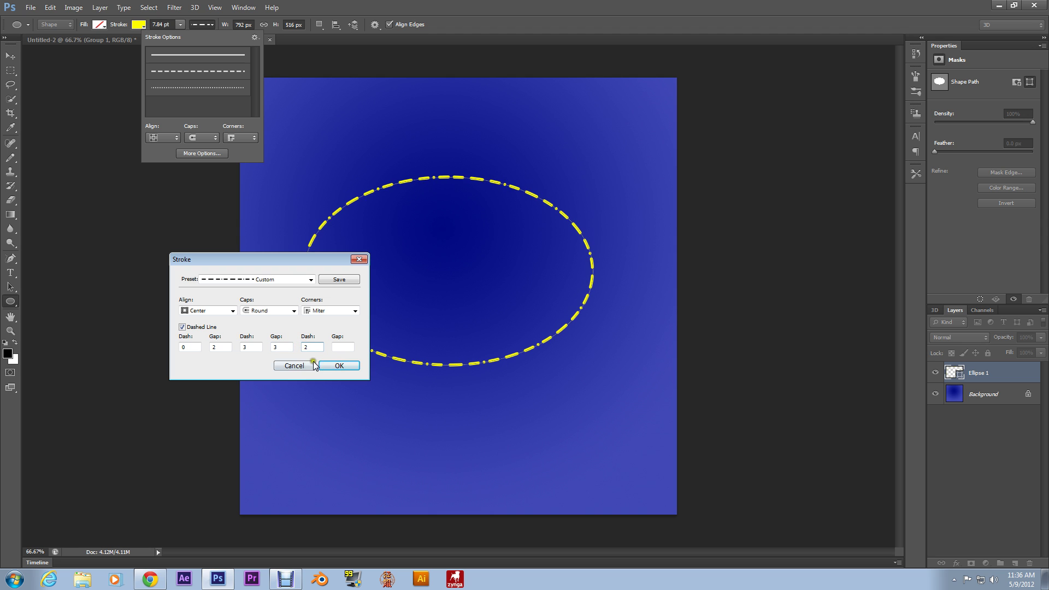
{"action": "left_click", "coordinate": [313, 366]}
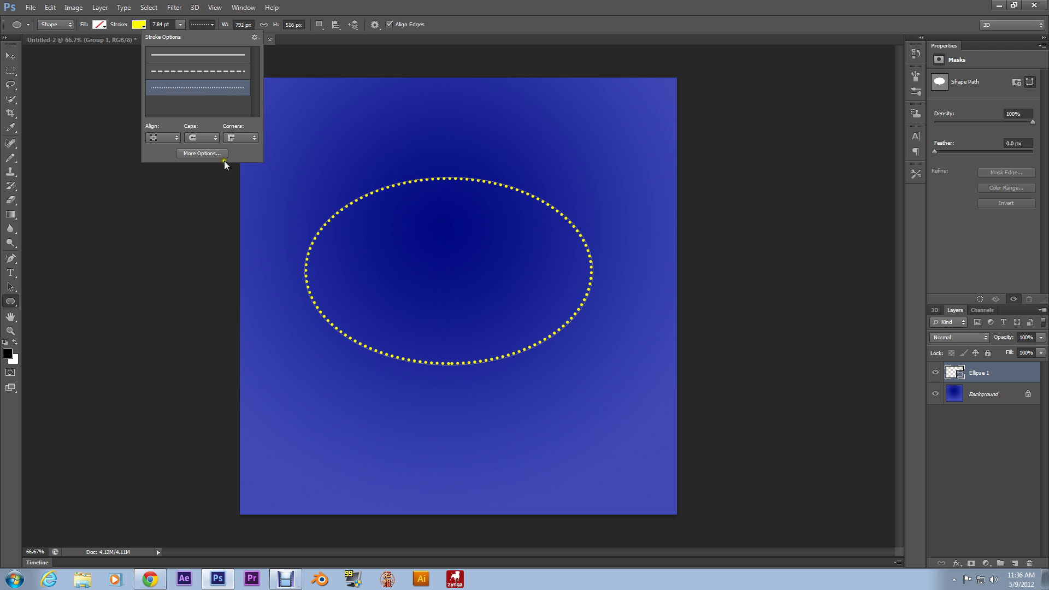
- Add a new layer and pen-draw the start of a G path in Shape mode
{"action": "left_click", "coordinate": [11, 263]}
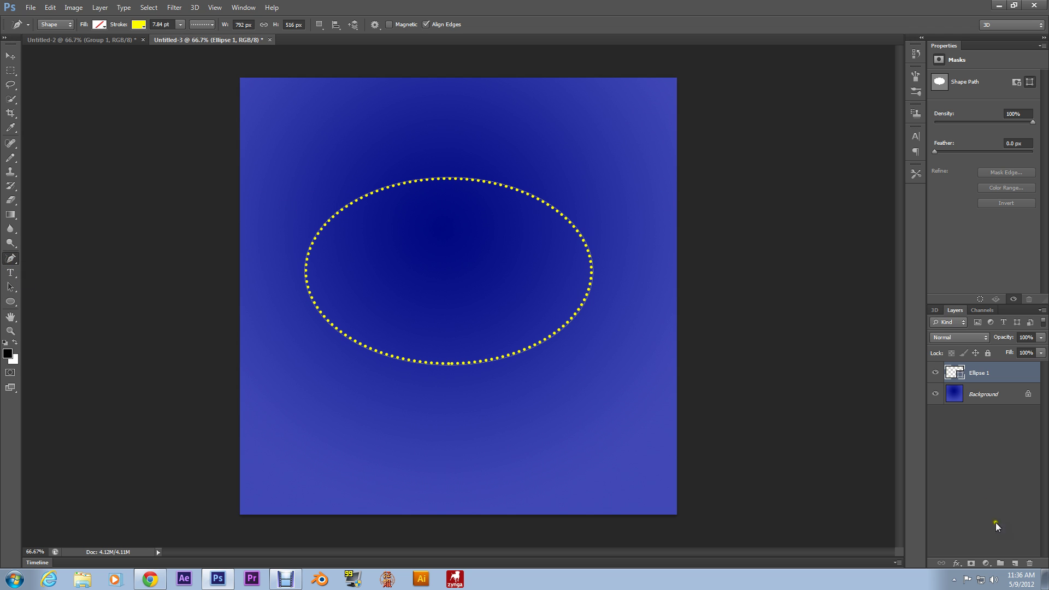
{"action": "left_click", "coordinate": [1017, 568]}
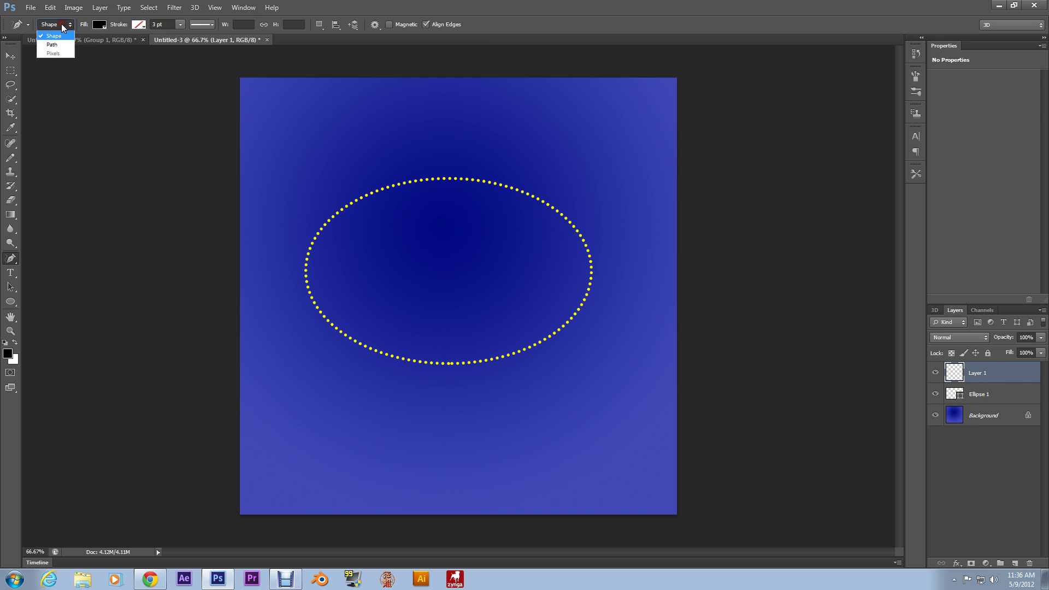
{"action": "left_click", "coordinate": [61, 24]}
{"action": "left_click", "coordinate": [100, 26]}
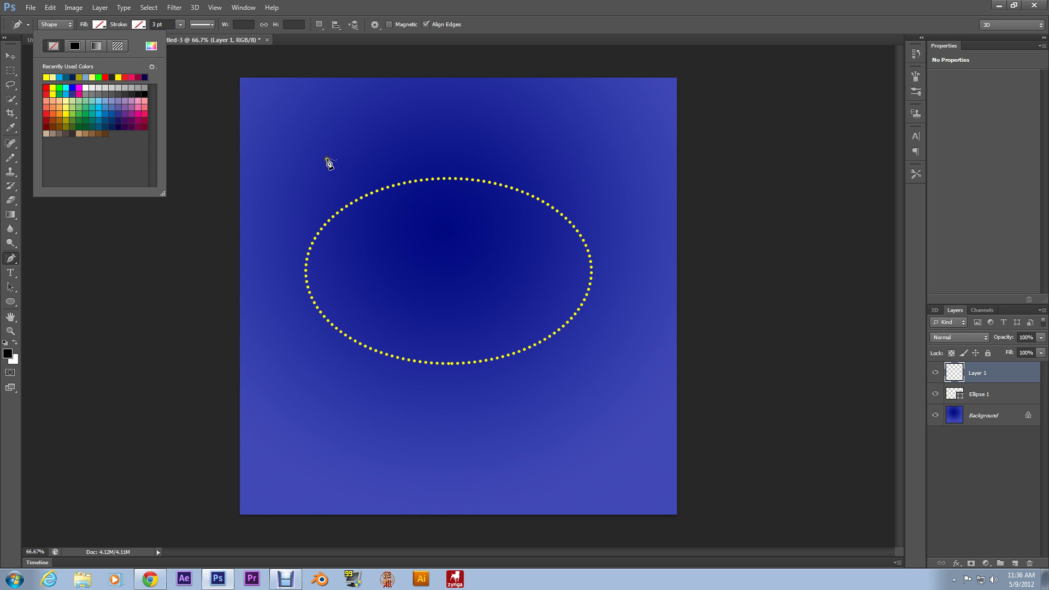
{"action": "mouse_move", "coordinate": [334, 150]}
{"action": "left_mouse_down"}
{"action": "mouse_move", "coordinate": [357, 164]}
{"action": "mouse_move", "coordinate": [322, 133]}
{"action": "left_mouse_up"}
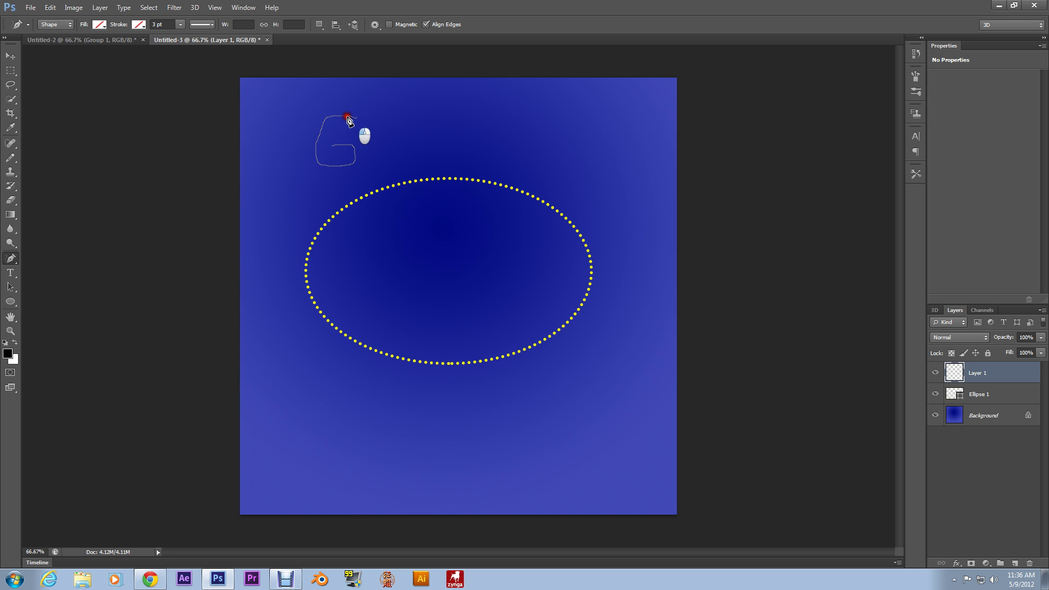
{"action": "left_click_drag", "start_coordinate": [322, 133], "coordinate": [356, 115]}
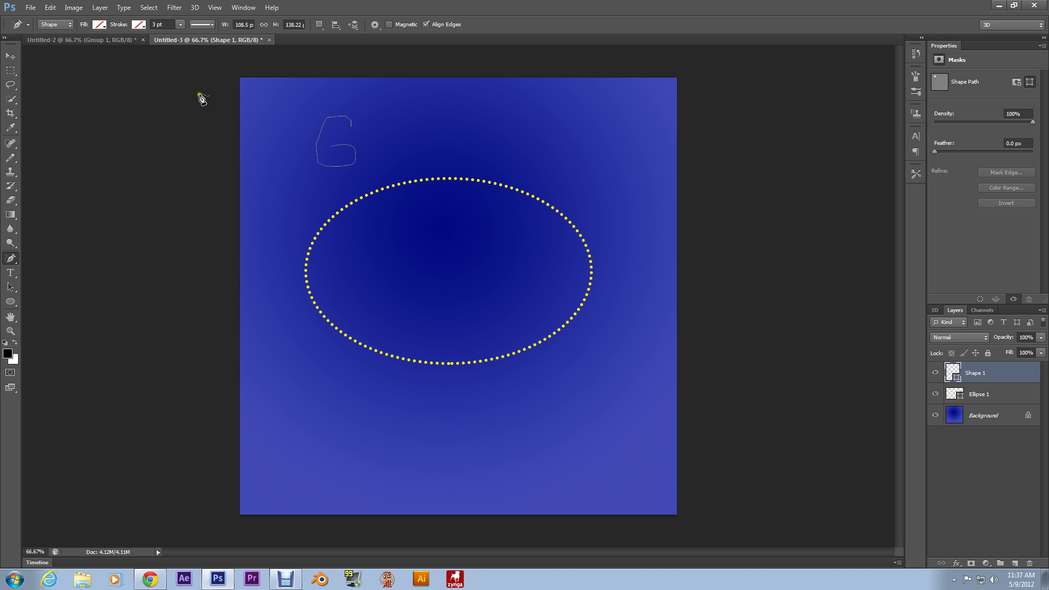
- Give the G a yellow stroke 7.84 pt wide
{"action": "left_click", "coordinate": [140, 25]}
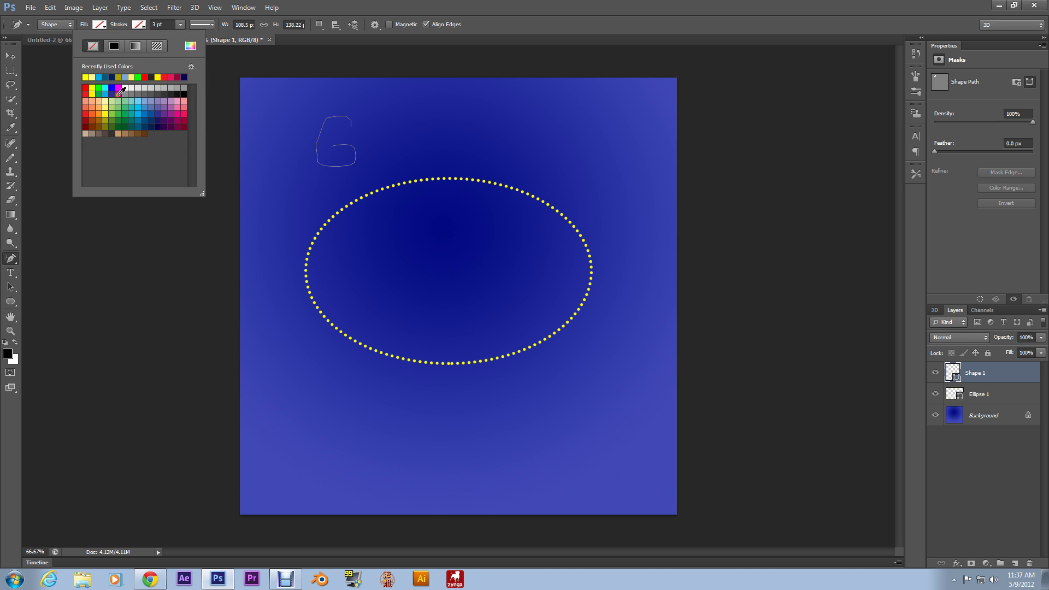
{"action": "left_click", "coordinate": [87, 79]}
{"action": "left_click", "coordinate": [175, 26]}
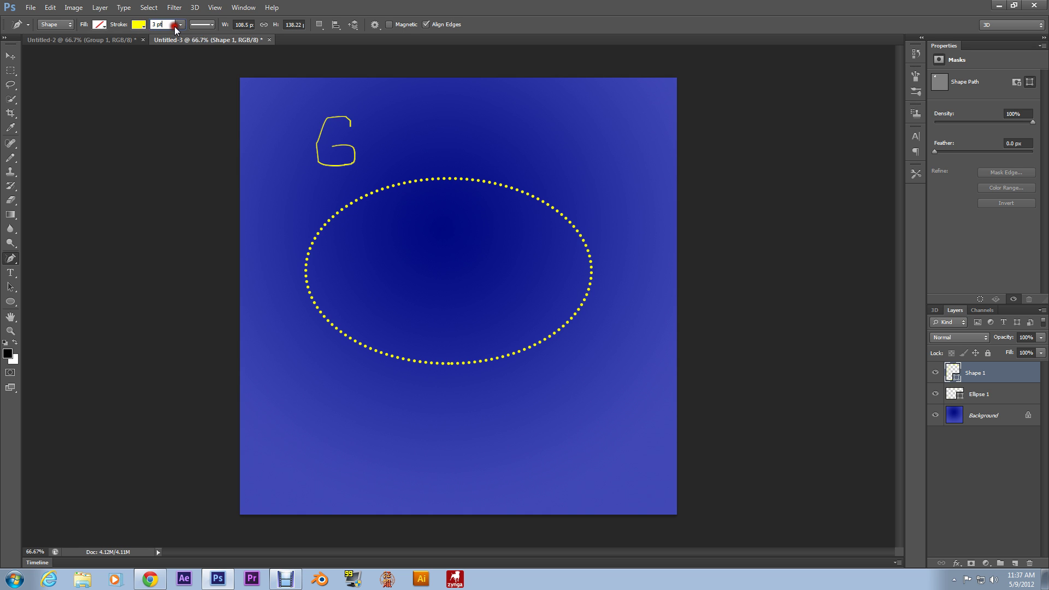
{"action": "left_click_drag", "start_coordinate": [179, 40], "coordinate": [186, 41]}
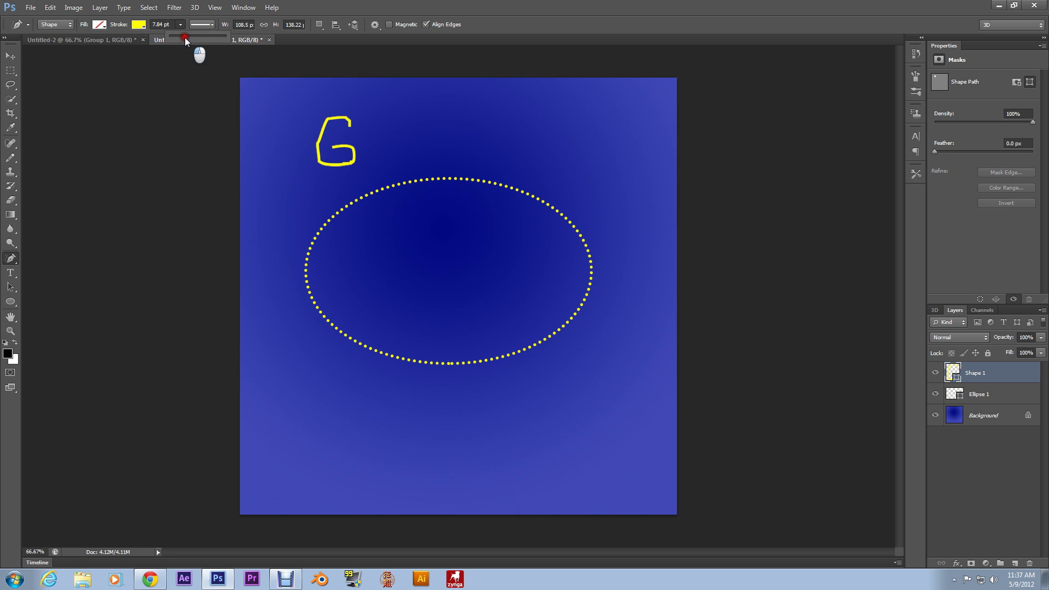
- Switch the G's stroke to the dotted style and add a new empty layer
{"action": "left_click", "coordinate": [203, 26]}
{"action": "left_click", "coordinate": [200, 72]}
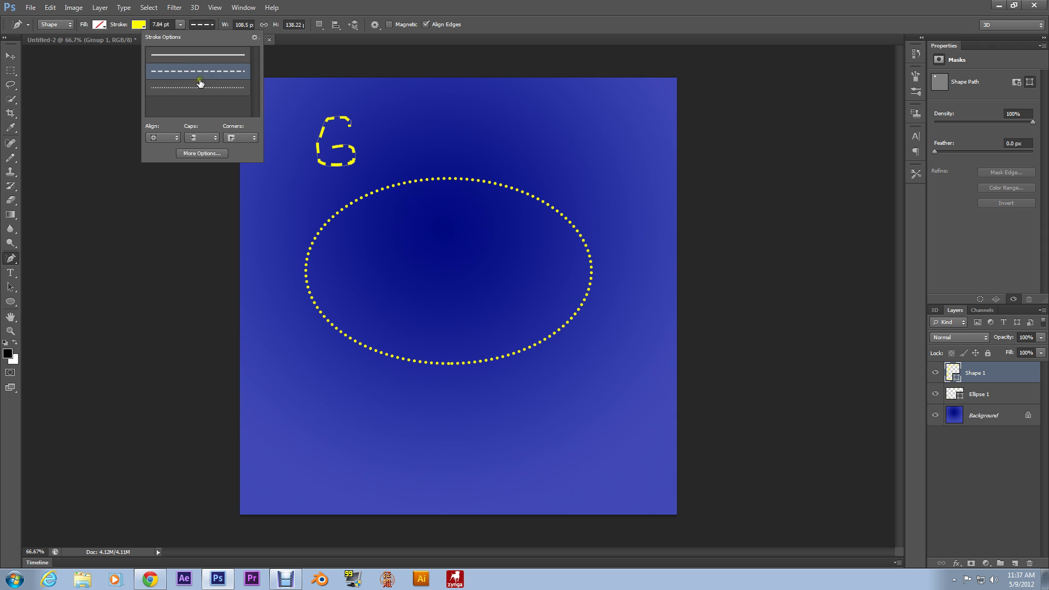
{"action": "left_click", "coordinate": [200, 88]}
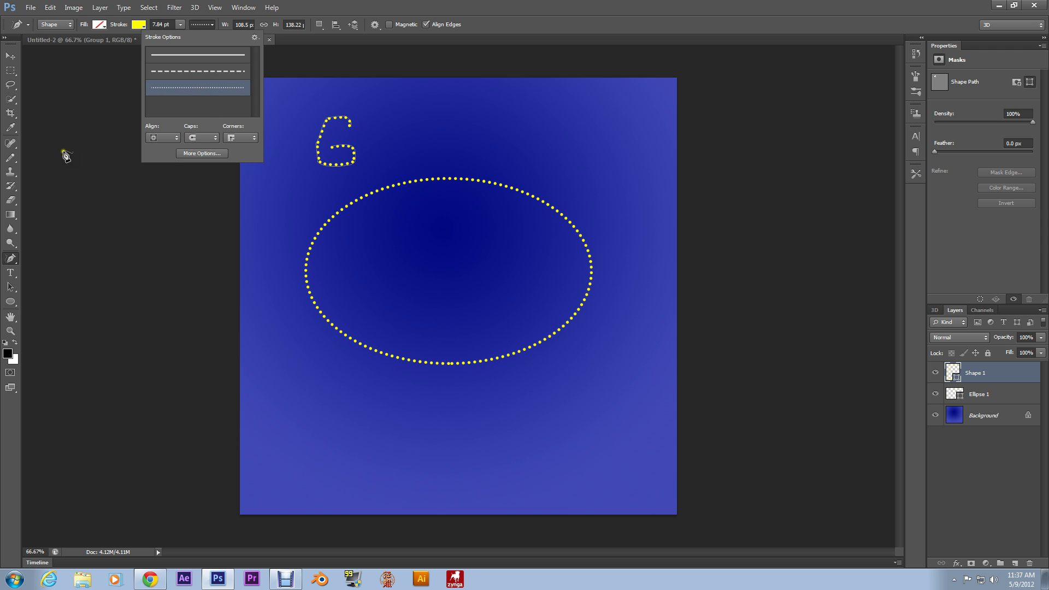
{"action": "left_click", "coordinate": [85, 204]}
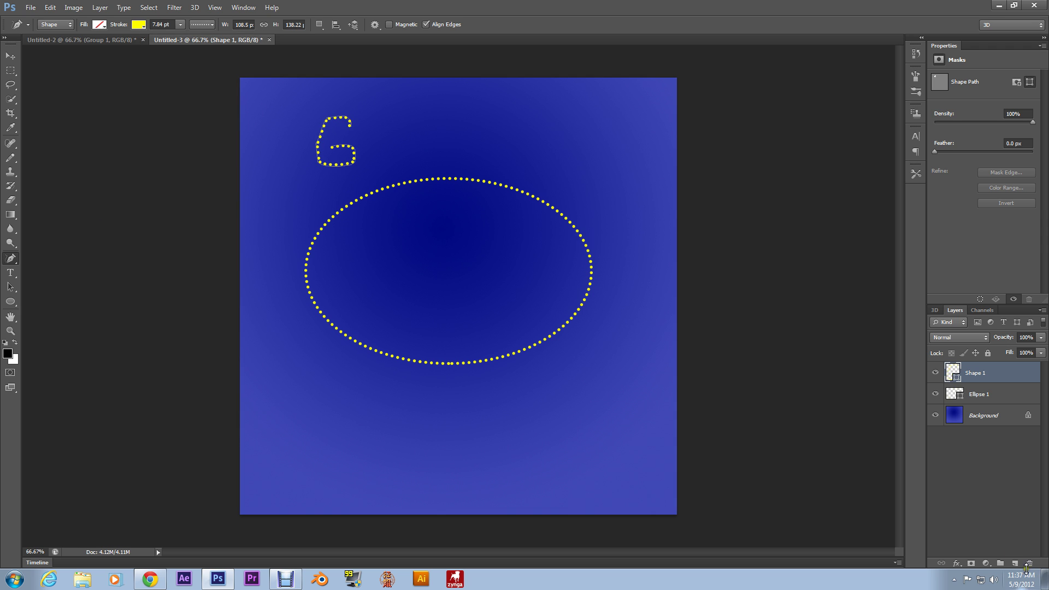
{"action": "left_click", "coordinate": [1015, 563]}
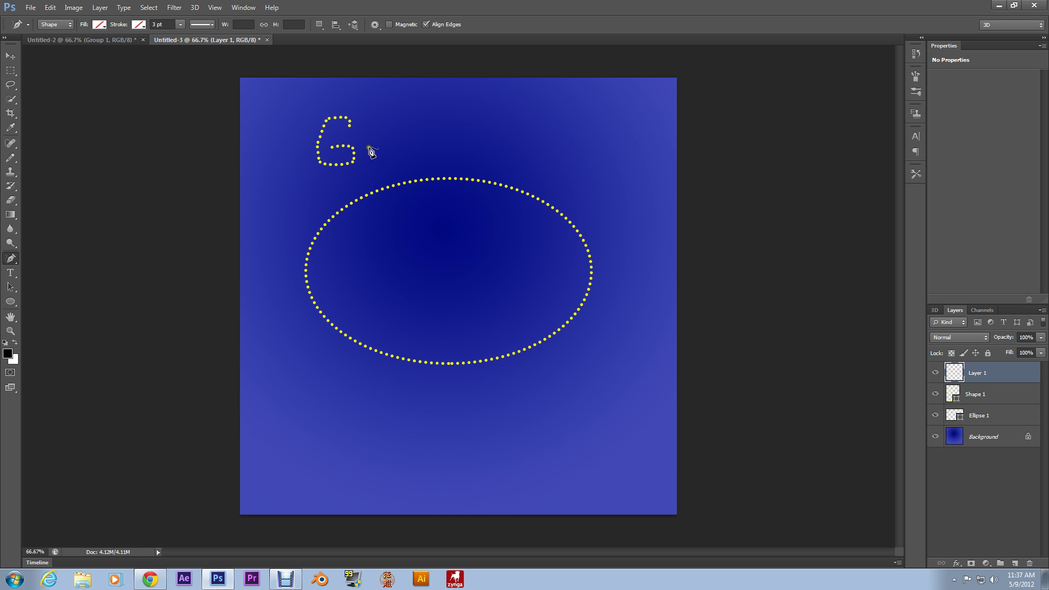
- Pen-draw short vertical strokes for the letter i beside the G
{"action": "left_click_drag", "start_coordinate": [373, 149], "coordinate": [374, 155]}
{"action": "left_click", "coordinate": [373, 165]}
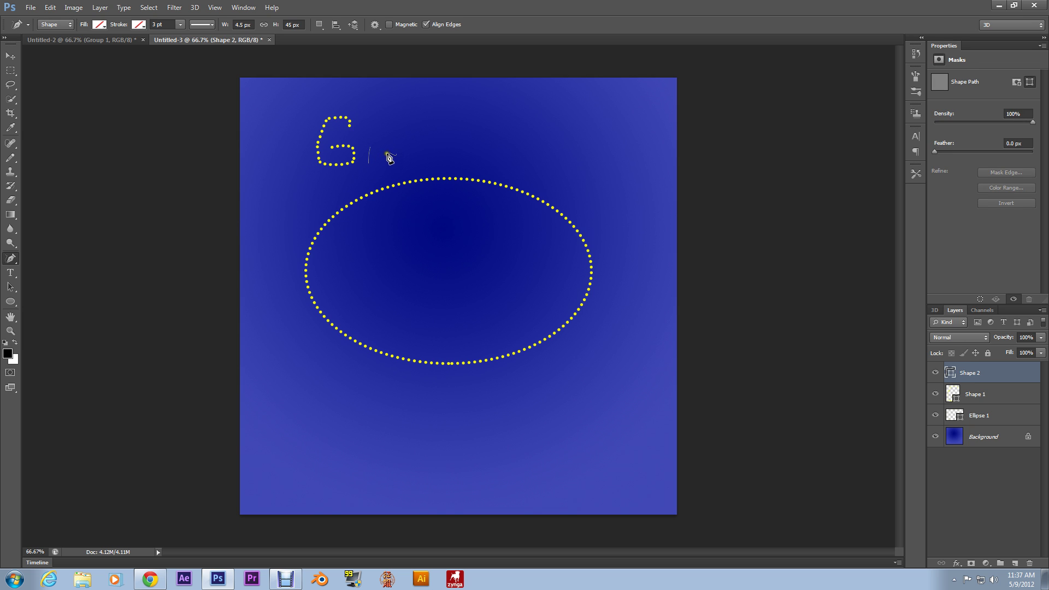
{"action": "left_click", "coordinate": [388, 166]}
{"action": "left_click_drag", "start_coordinate": [388, 167], "coordinate": [390, 118]}
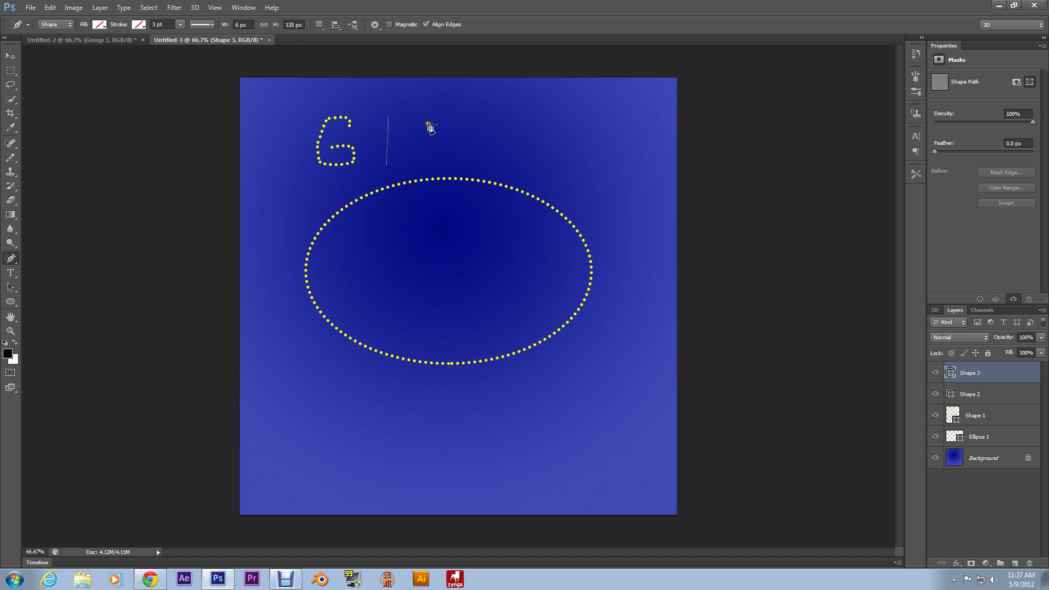
{"action": "left_click", "coordinate": [387, 156]}
{"action": "left_click_drag", "start_coordinate": [389, 158], "coordinate": [375, 165]}
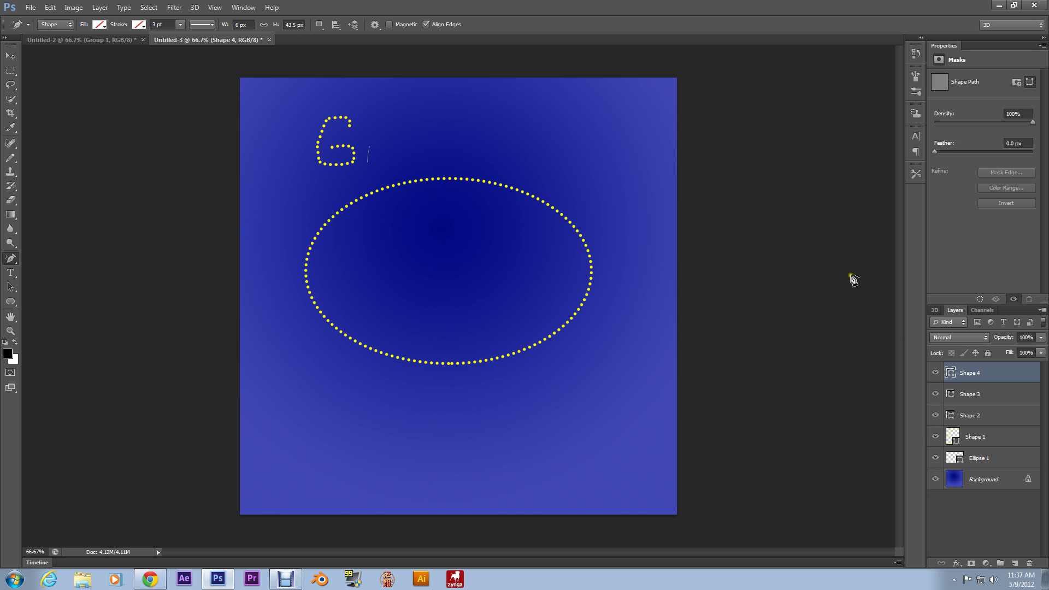
- Give the i a yellow dashed stroke and add a new empty layer
{"action": "left_click", "coordinate": [138, 24]}
{"action": "left_click", "coordinate": [85, 76]}
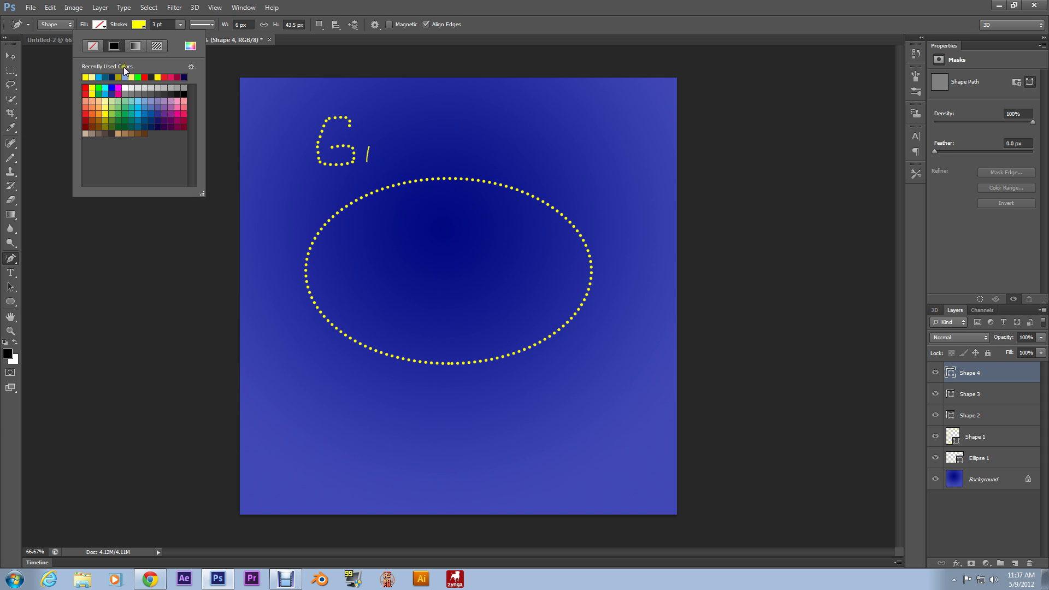
{"action": "left_click", "coordinate": [201, 24]}
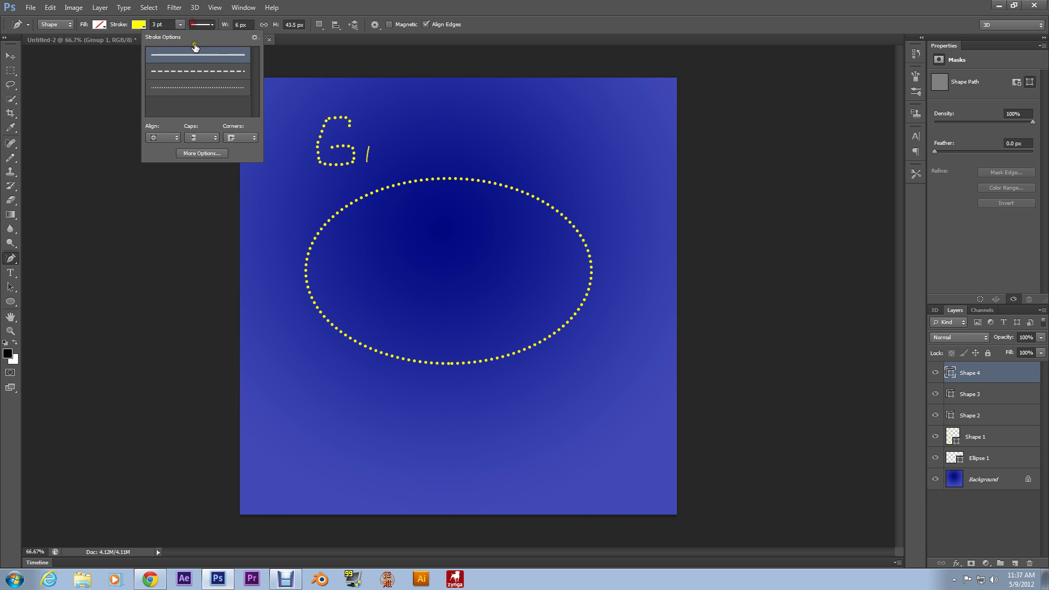
{"action": "left_click", "coordinate": [185, 72]}
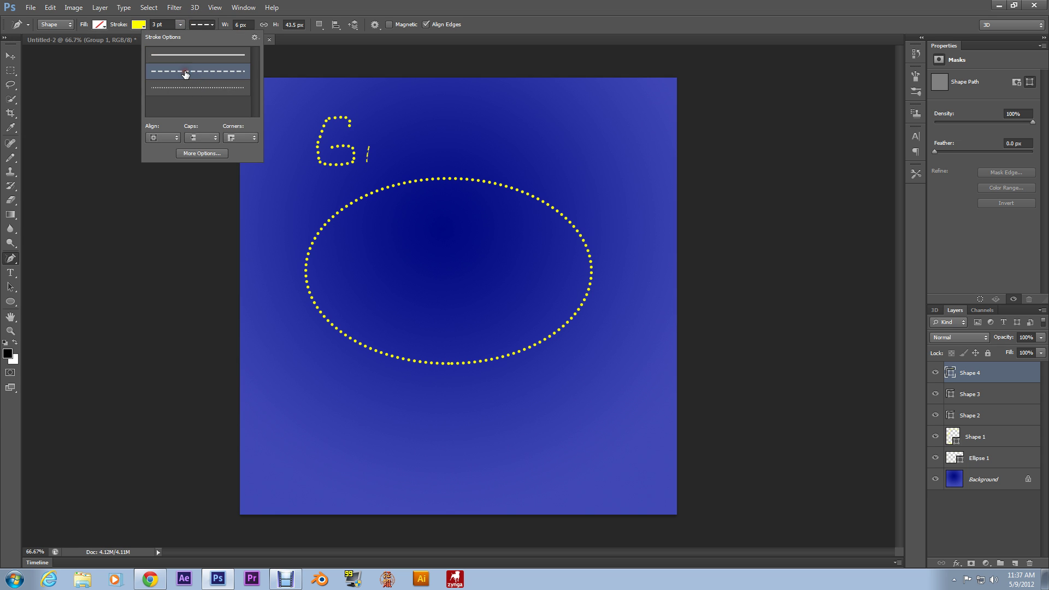
{"action": "left_click", "coordinate": [1015, 565]}
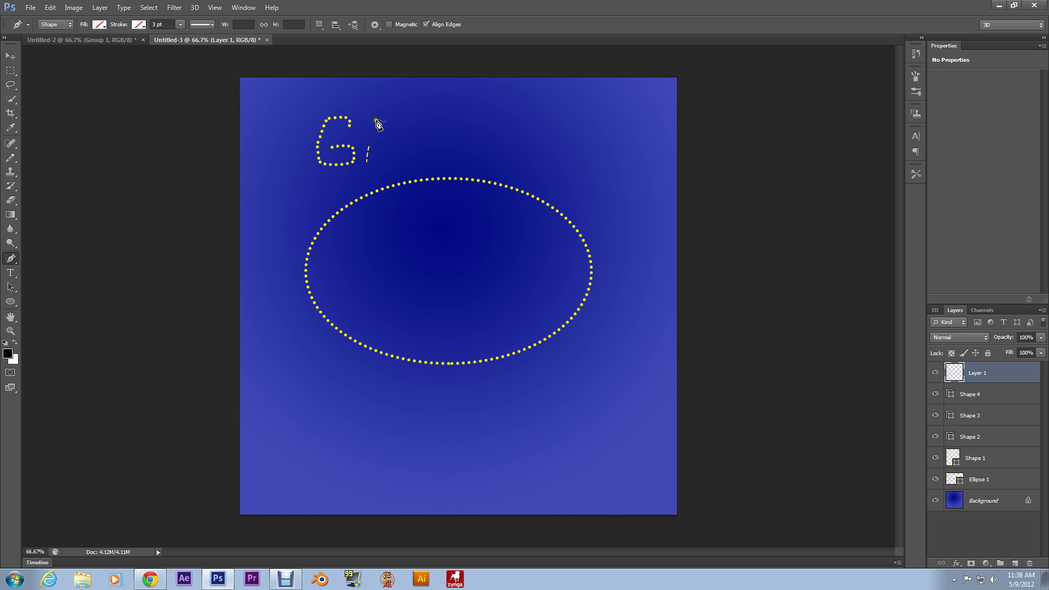
- Pen-draw a tall vertical line for the l with a yellow dotted stroke
{"action": "left_click_drag", "start_coordinate": [382, 140], "coordinate": [382, 159]}
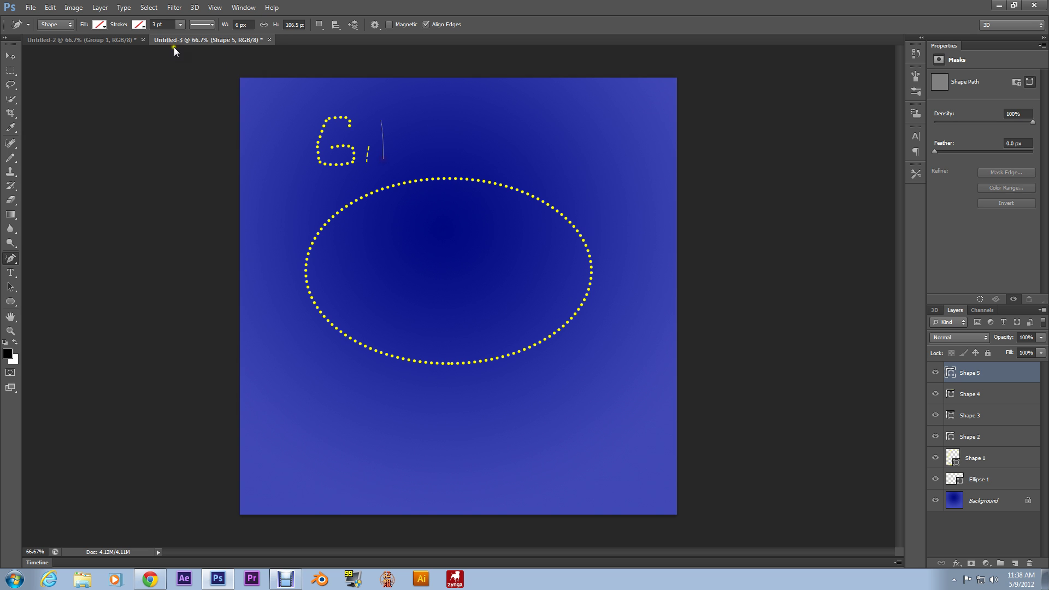
{"action": "left_click", "coordinate": [141, 23]}
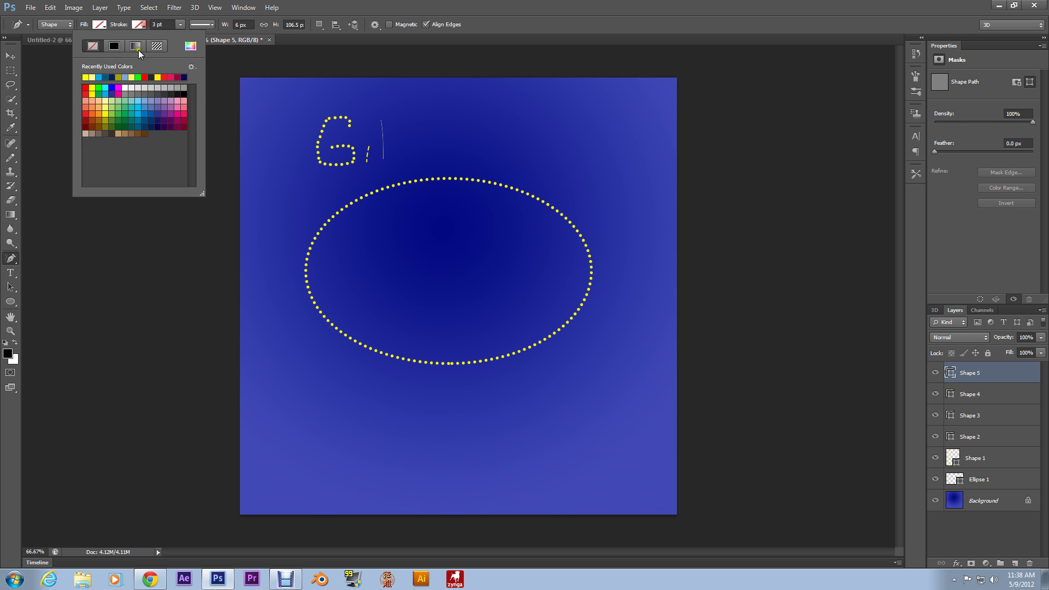
{"action": "left_click", "coordinate": [86, 76]}
{"action": "left_click", "coordinate": [199, 24]}
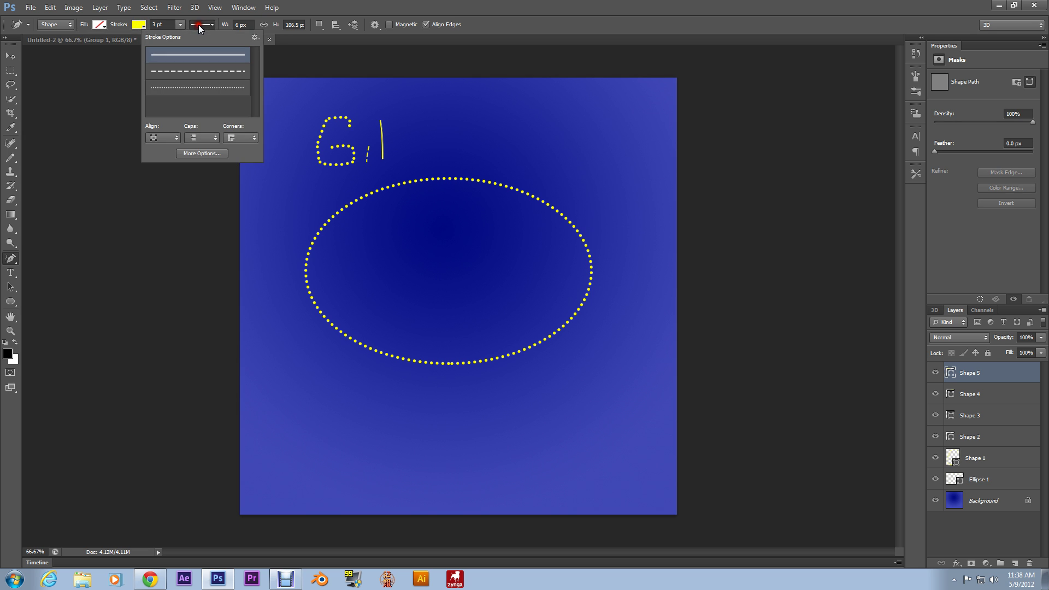
{"action": "left_click", "coordinate": [198, 88]}
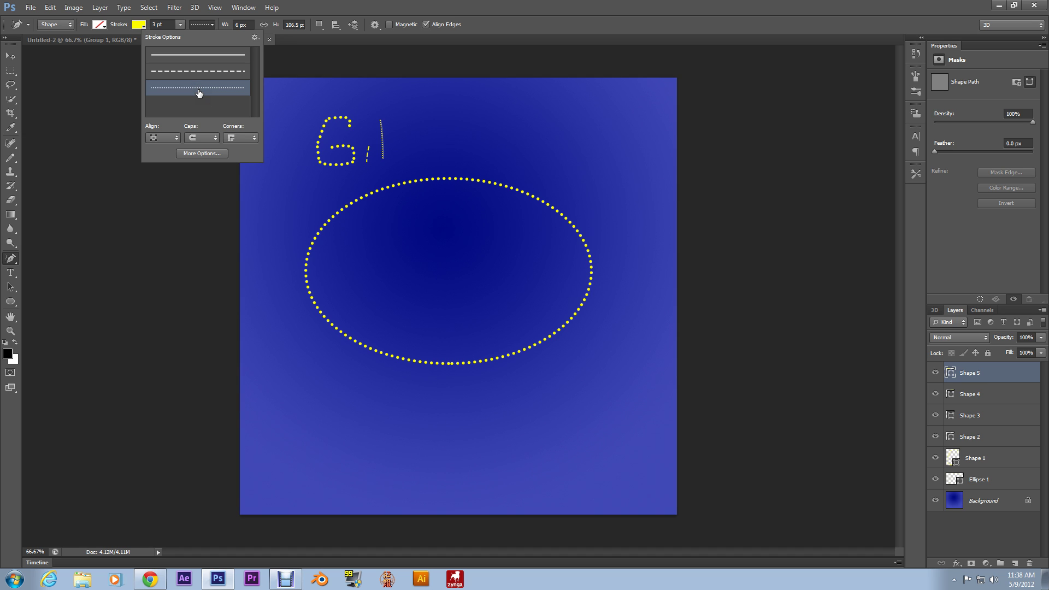